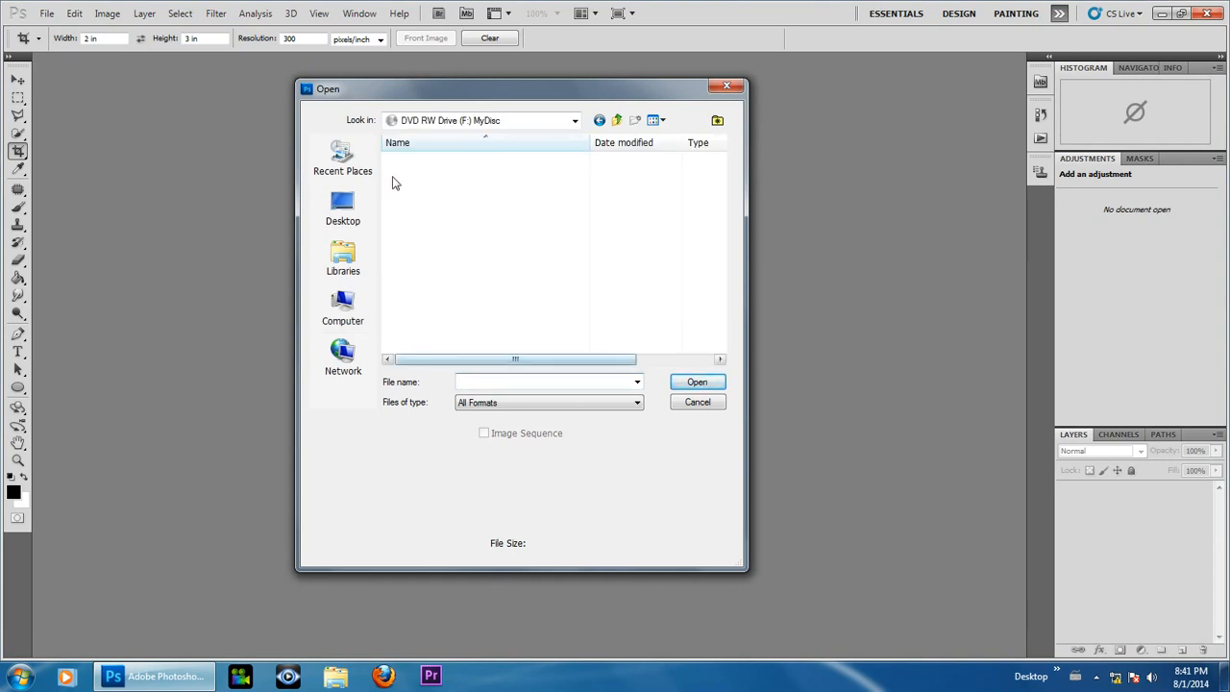
# Open the JPG photo 023 from the Lesson 04 & 05 folder on the disc
pyautogui.click(454, 239)
pyautogui.click(694, 382)
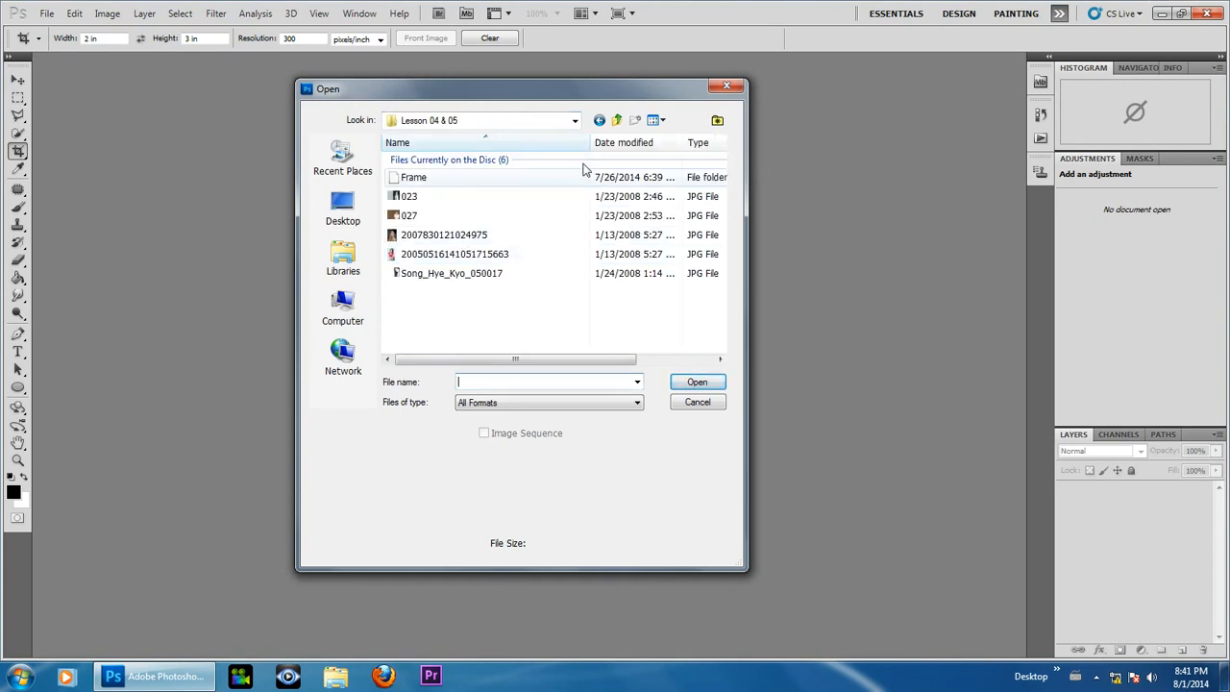
pyautogui.click(401, 198)
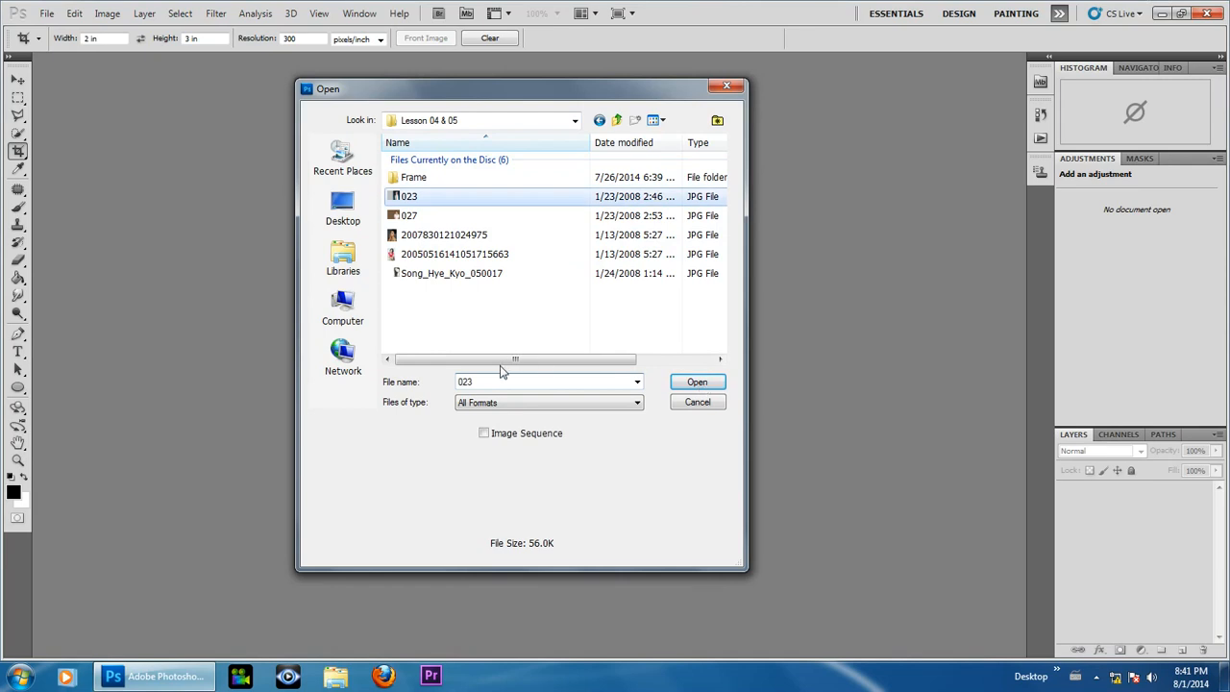
pyautogui.click(688, 384)
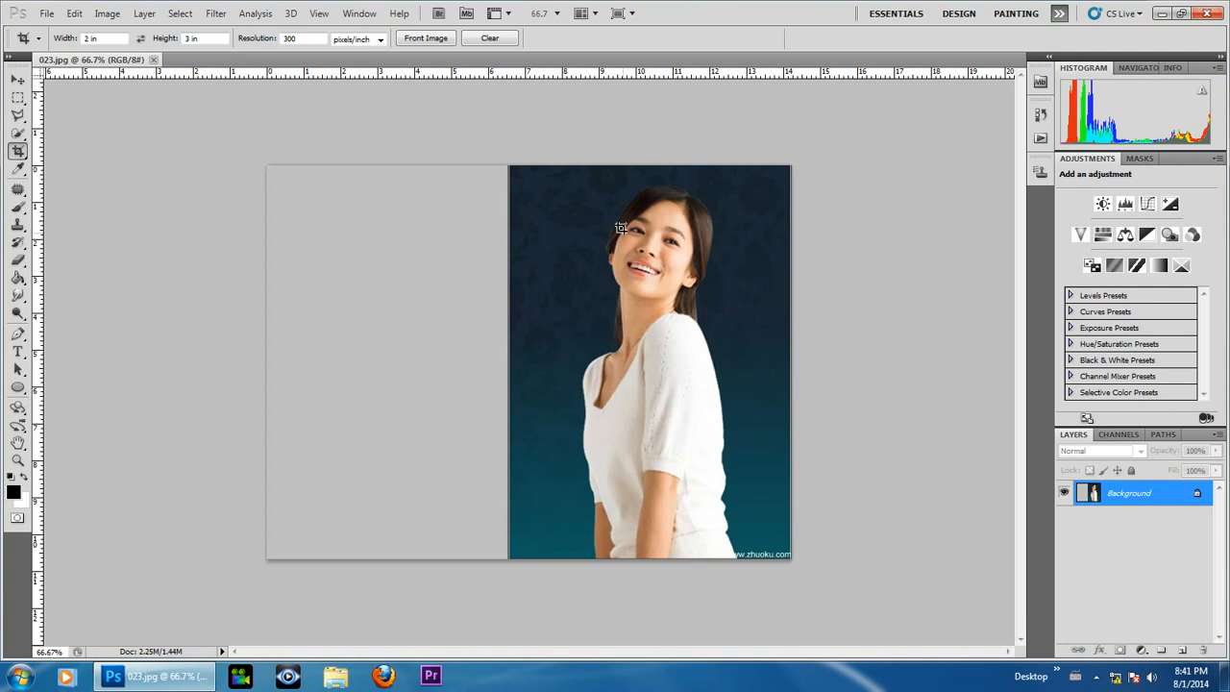
# Draw a 2 by 3 in crop area at 300 pixels/inch around the woman in the photo
pyautogui.moveTo(18, 151); pyautogui.dragTo(132, 161)
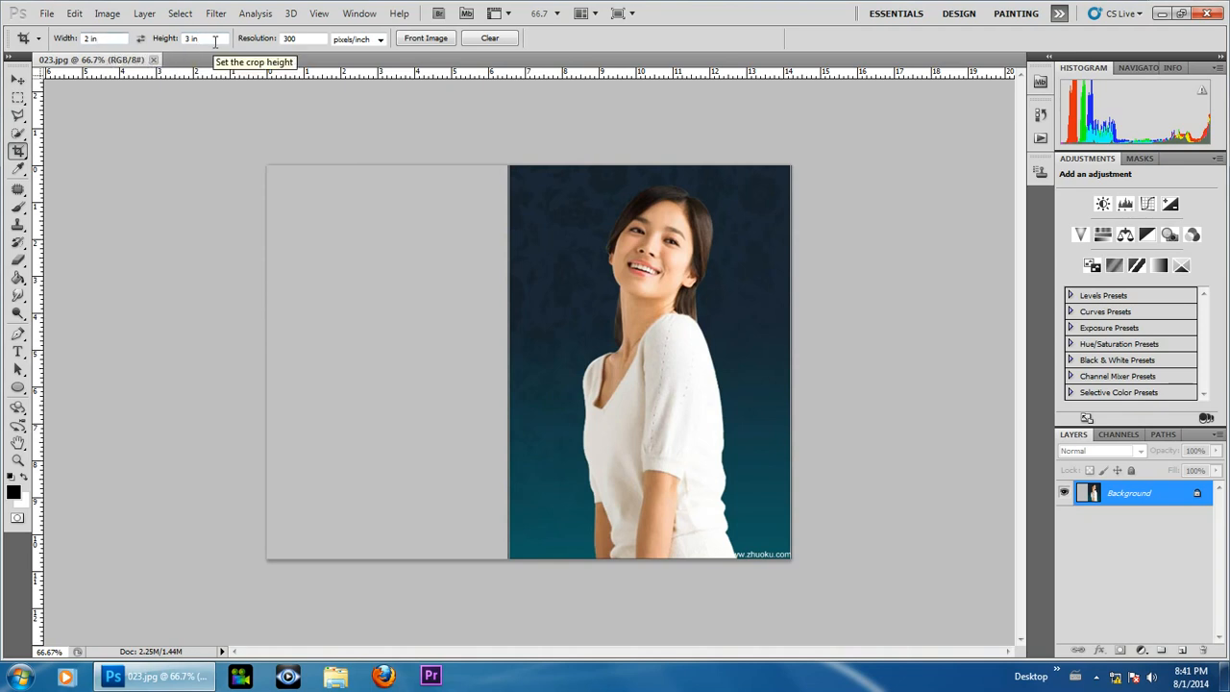
pyautogui.click(112, 39)
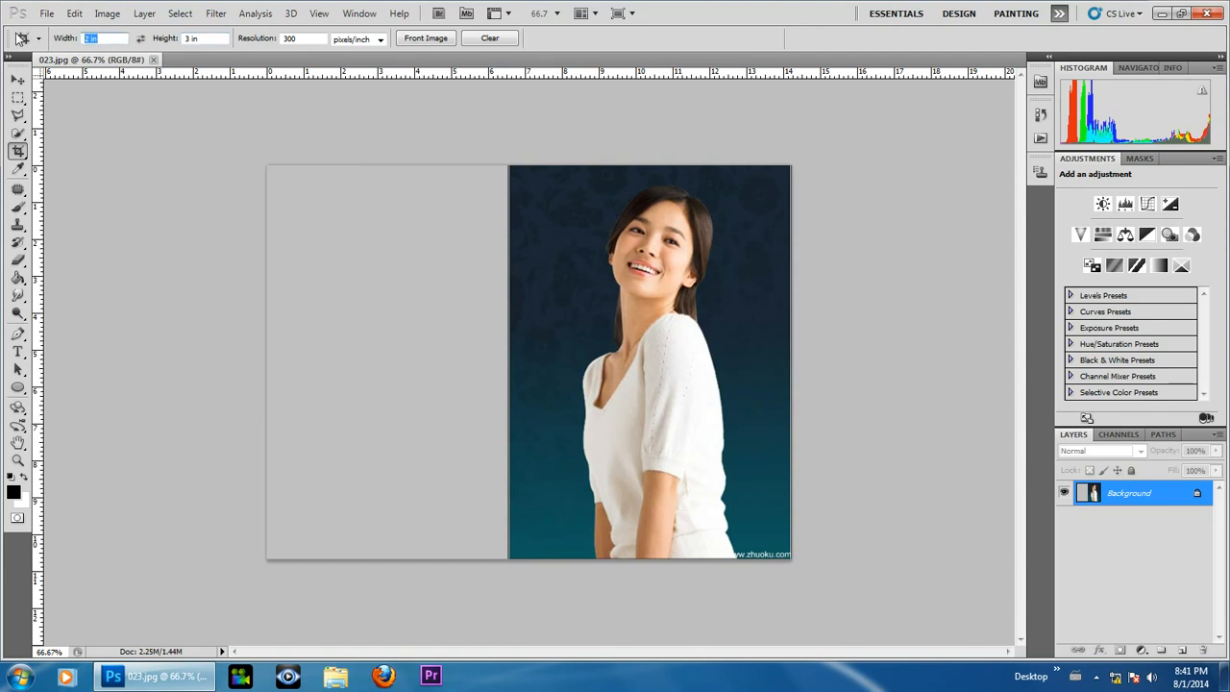
pyautogui.press('Tab')
pyautogui.press('Tab')
pyautogui.click(347, 40)
pyautogui.click(348, 52)
pyautogui.moveTo(510, 168); pyautogui.dragTo(775, 530)
pyautogui.moveTo(666, 480); pyautogui.dragTo(679, 480)
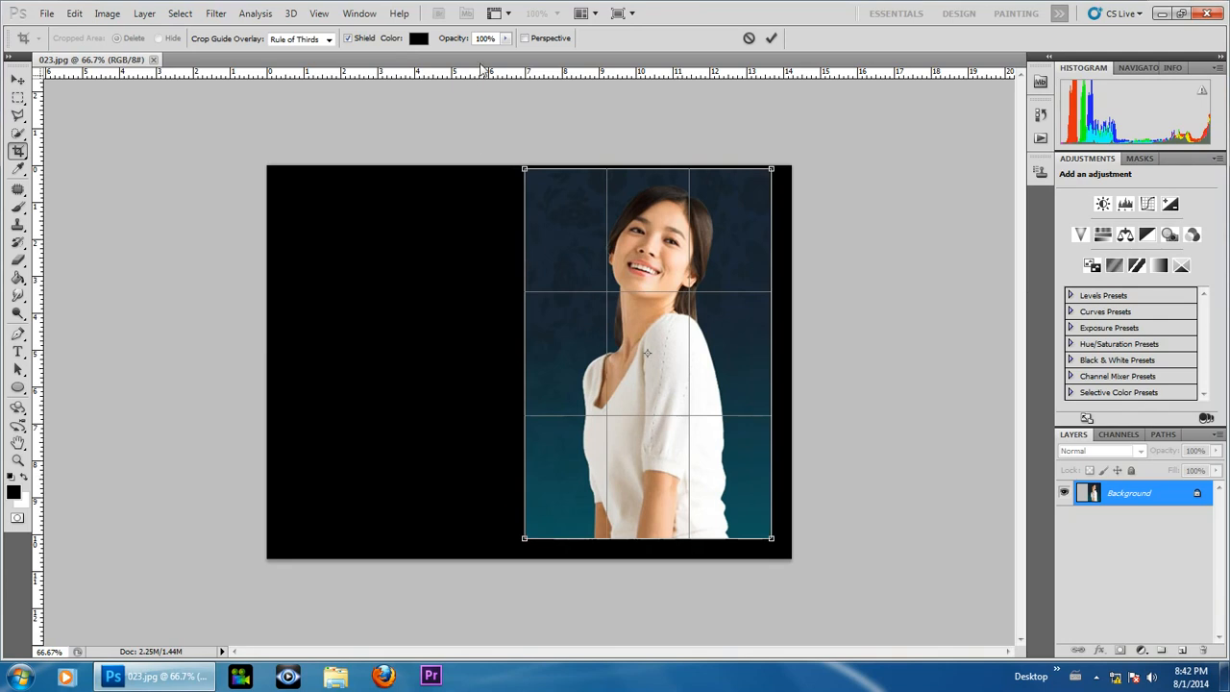
# Set the crop shield opacity to 72%, then apply the crop with its area shifted slightly towards the photo's right edge
pyautogui.click(507, 40)
pyautogui.moveTo(509, 48); pyautogui.dragTo(484, 54)
pyautogui.moveTo(733, 292); pyautogui.dragTo(743, 286)
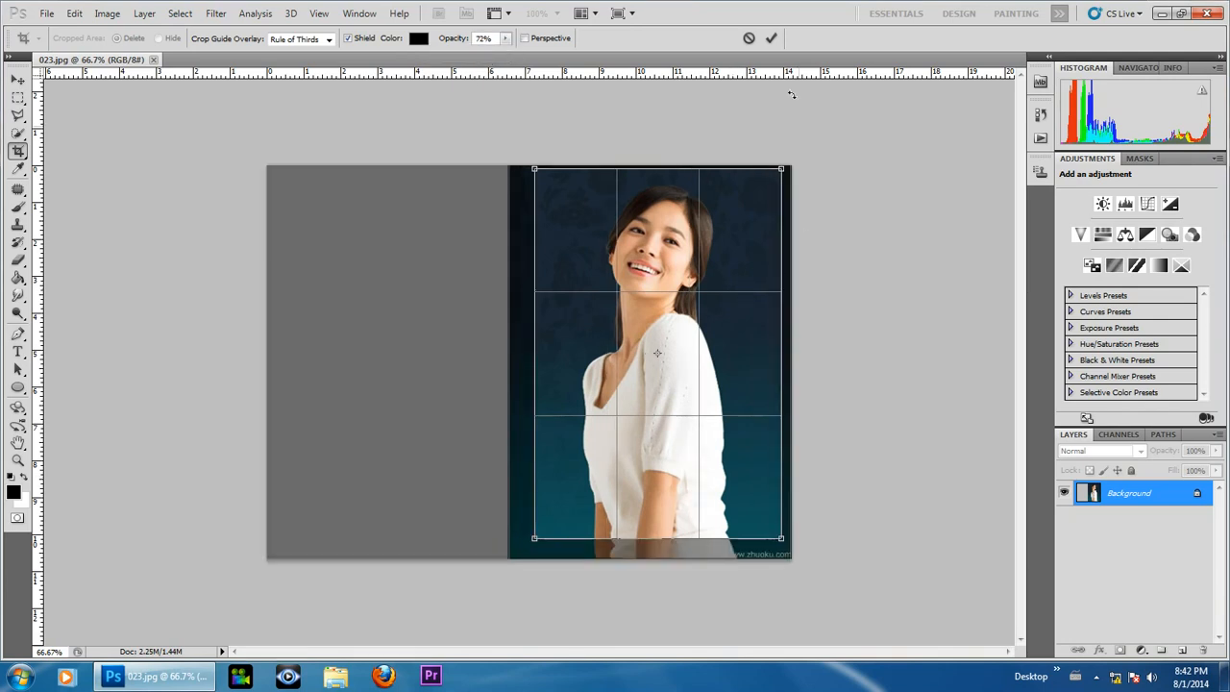
pyautogui.click(771, 39)
pyautogui.hotkey('ctrl', '0')
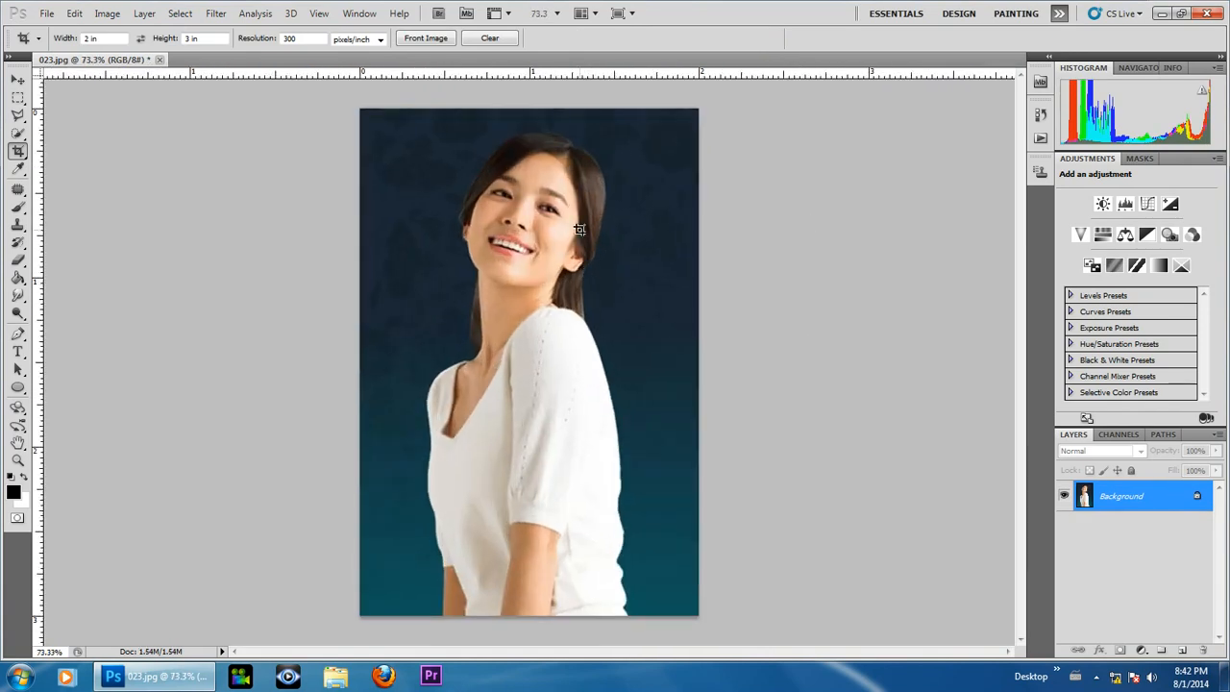
# Open the red frame file 01 - Copy (2) from the Frame folder, browsing the files as thumbnails
pyautogui.click(46, 14)
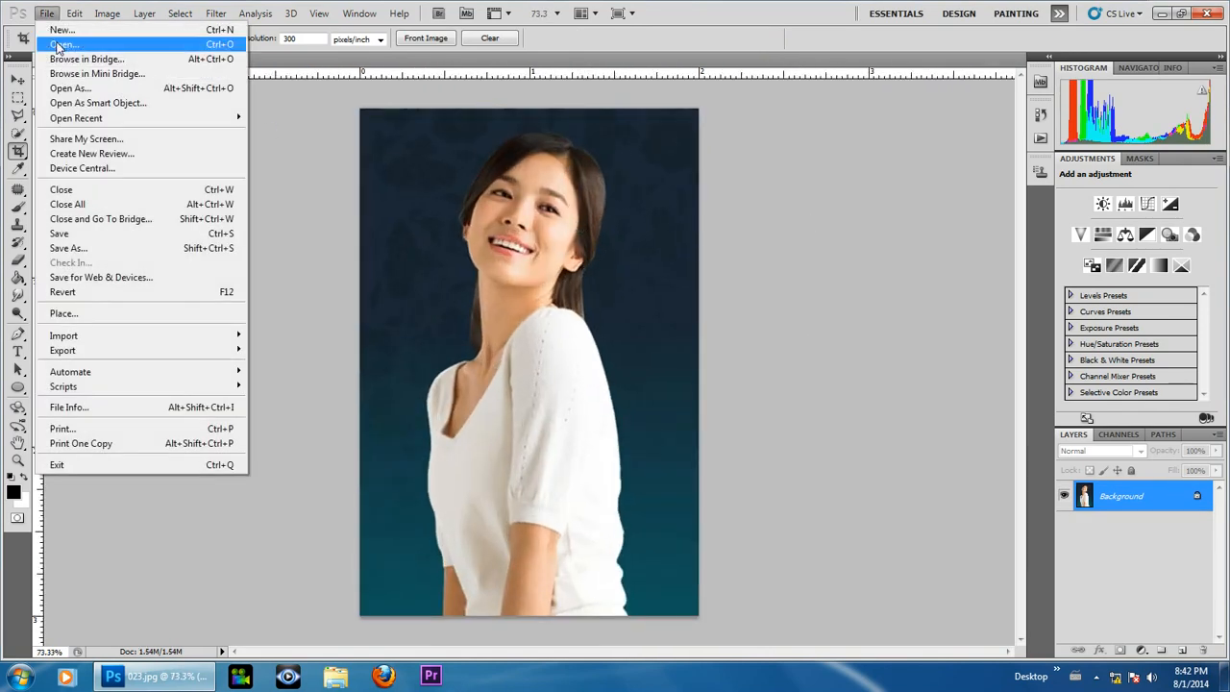
pyautogui.click(58, 45)
pyautogui.moveTo(507, 102); pyautogui.dragTo(509, 117)
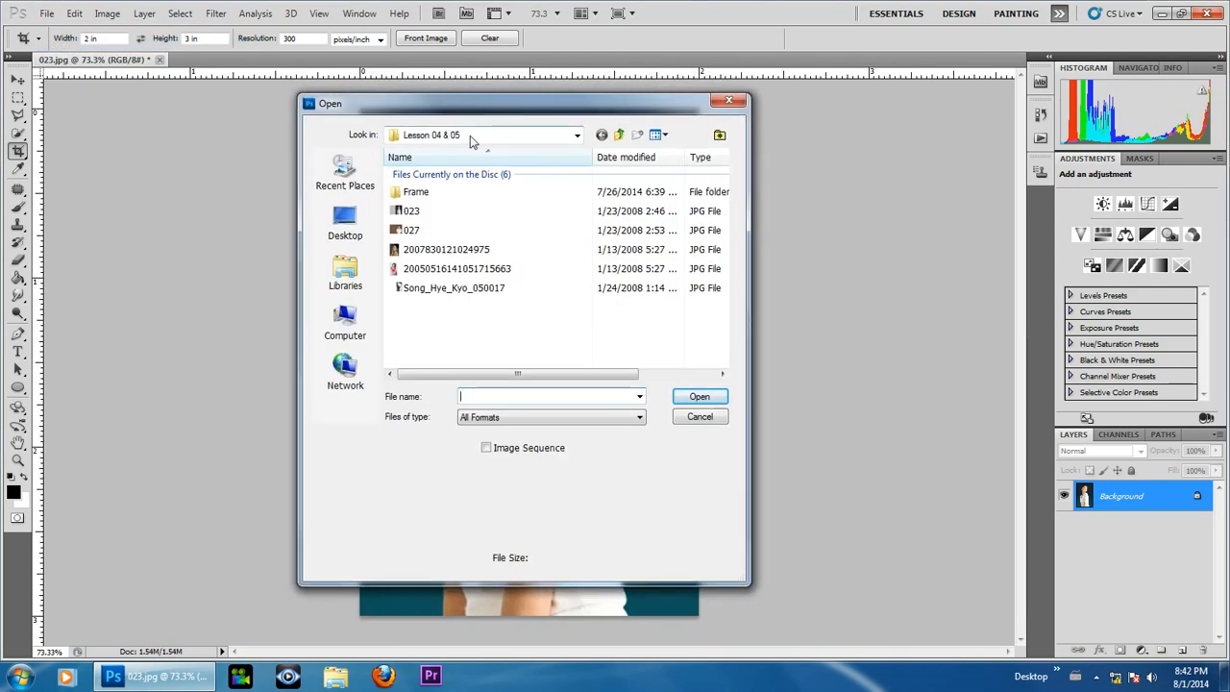
pyautogui.click(418, 197)
pyautogui.click(698, 396)
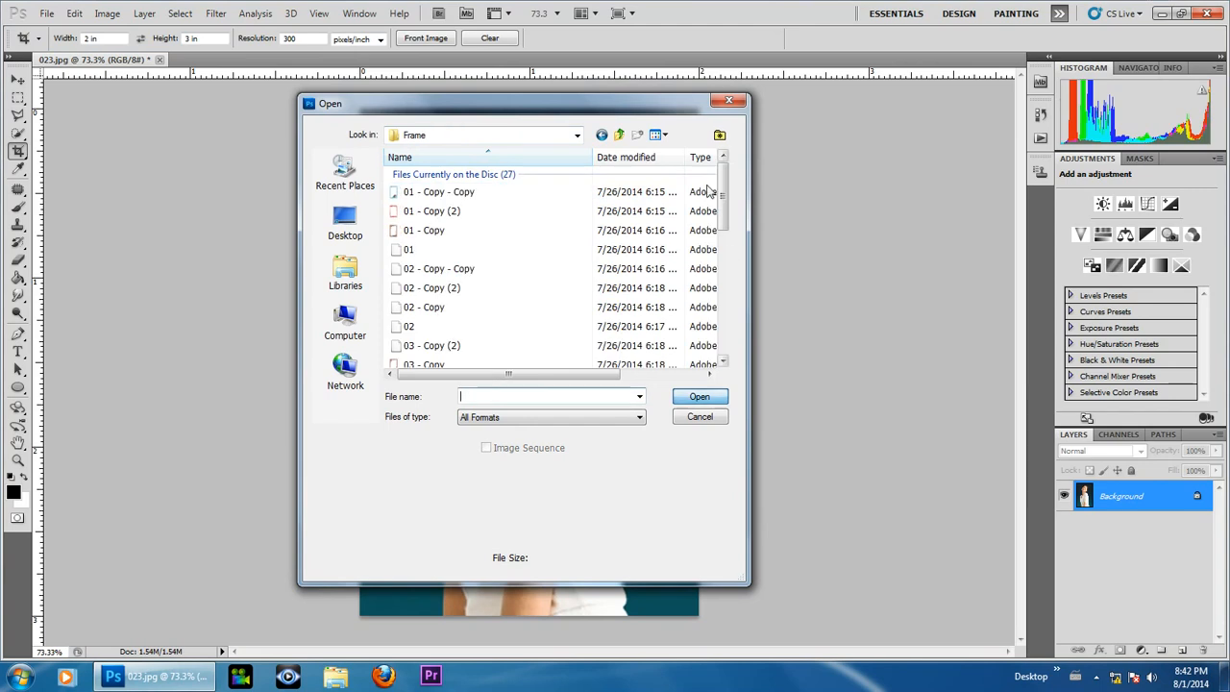
pyautogui.click(661, 136)
pyautogui.click(677, 171)
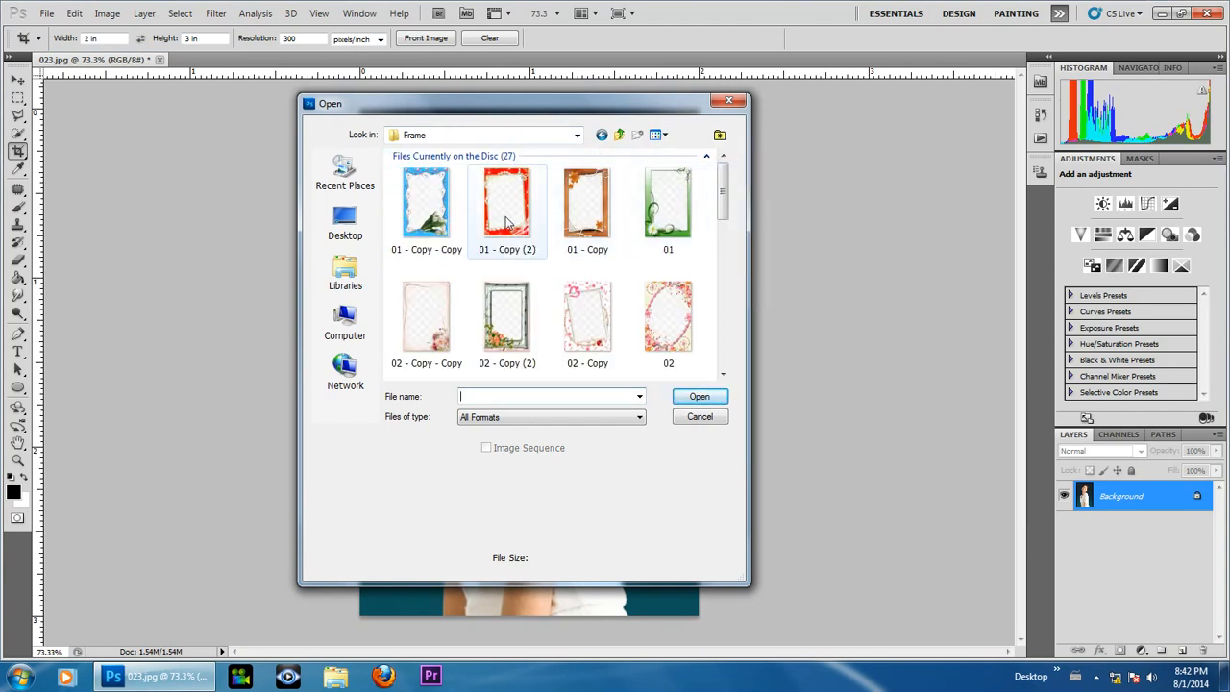
pyautogui.click(510, 226)
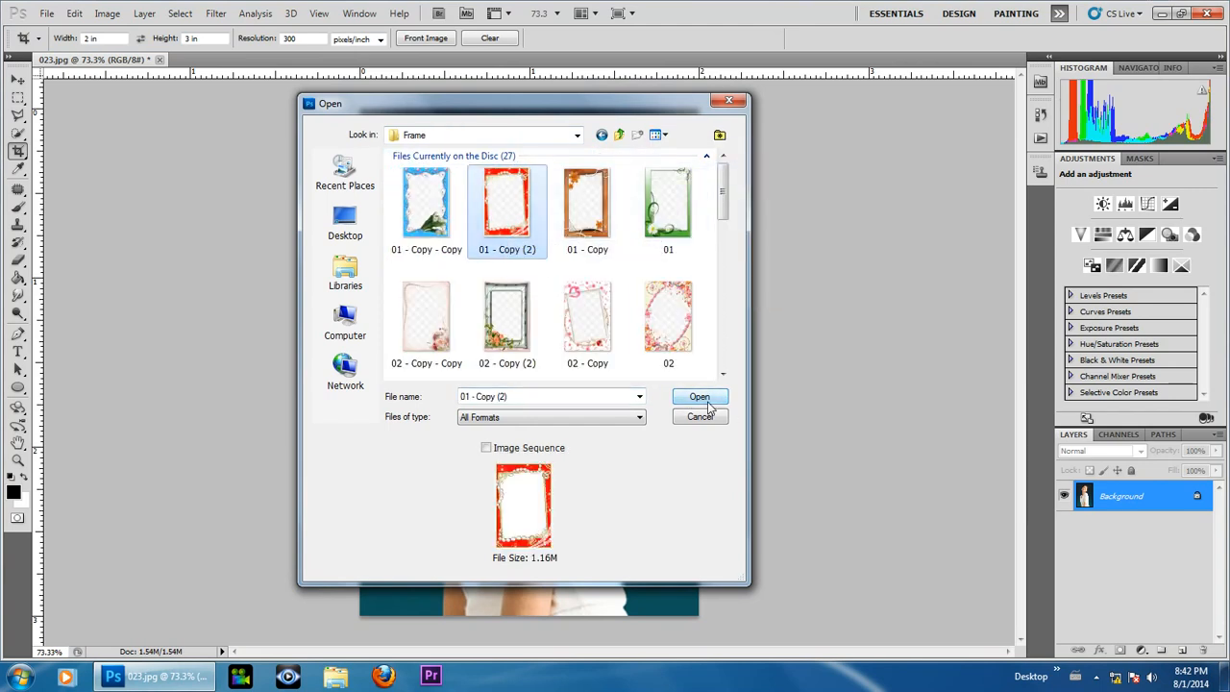
pyautogui.click(701, 399)
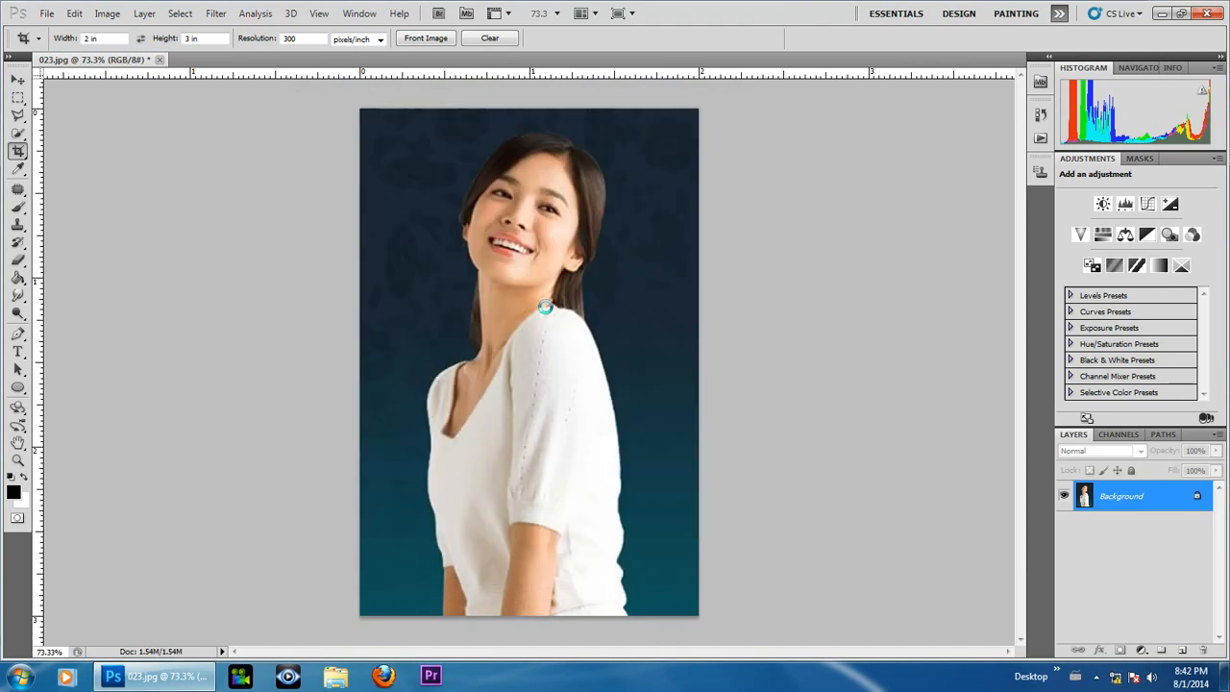
pyautogui.scroll(-4, 528, 263)
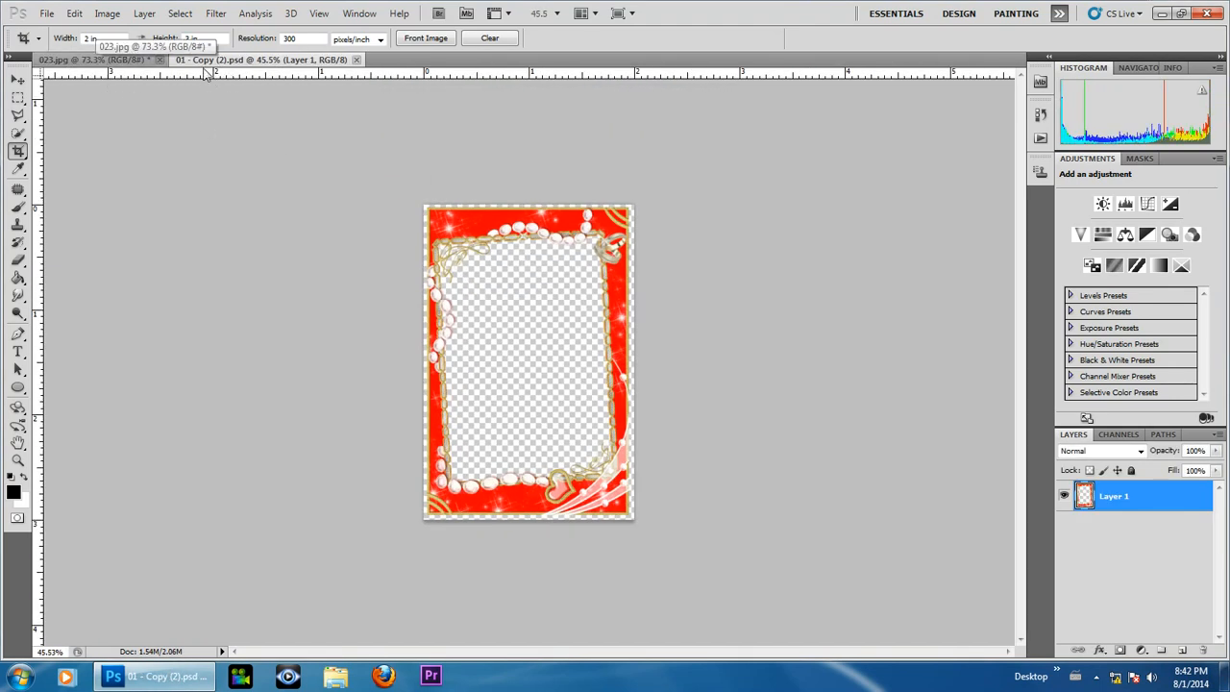
# Copy the red frame from its own window into the 023 photo and close the frame file
pyautogui.moveTo(196, 59); pyautogui.dragTo(651, 135)
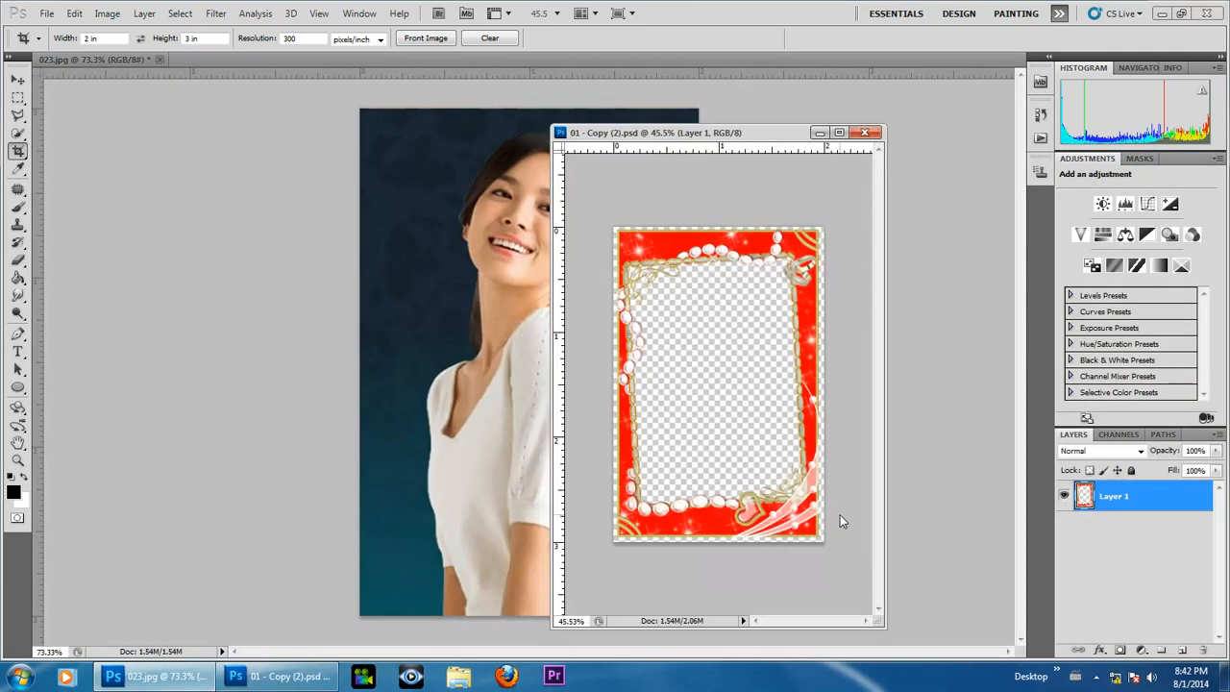
pyautogui.click(14, 83)
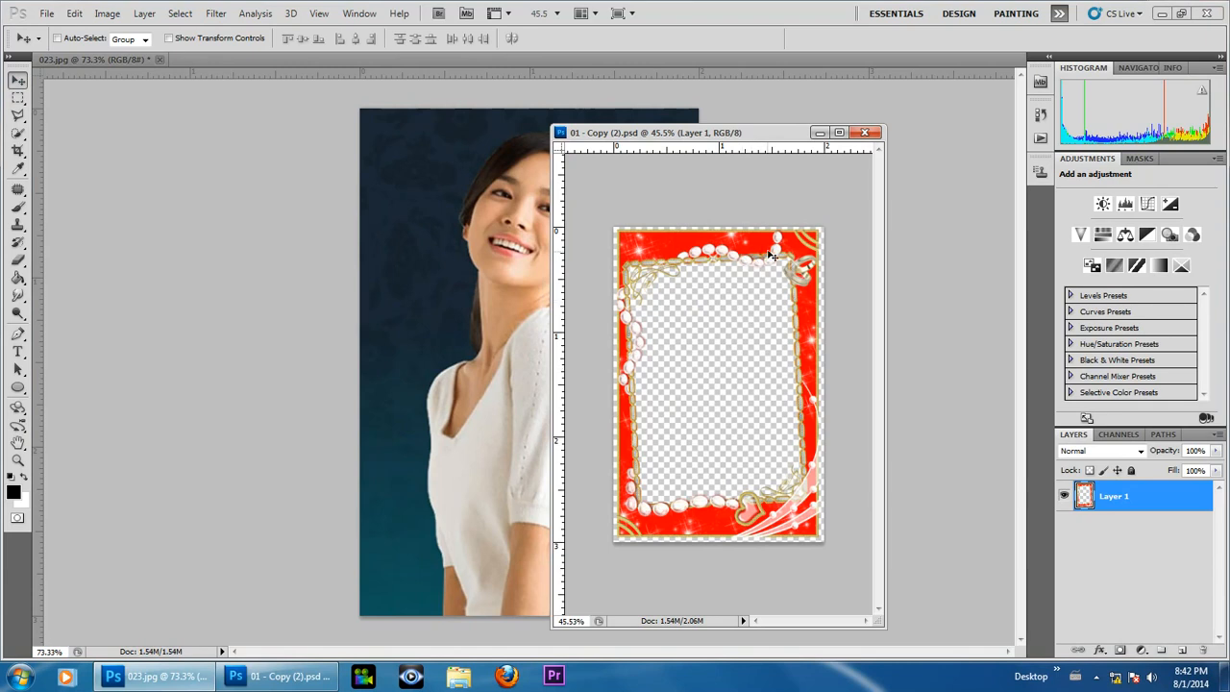
pyautogui.moveTo(775, 248); pyautogui.dragTo(475, 328)
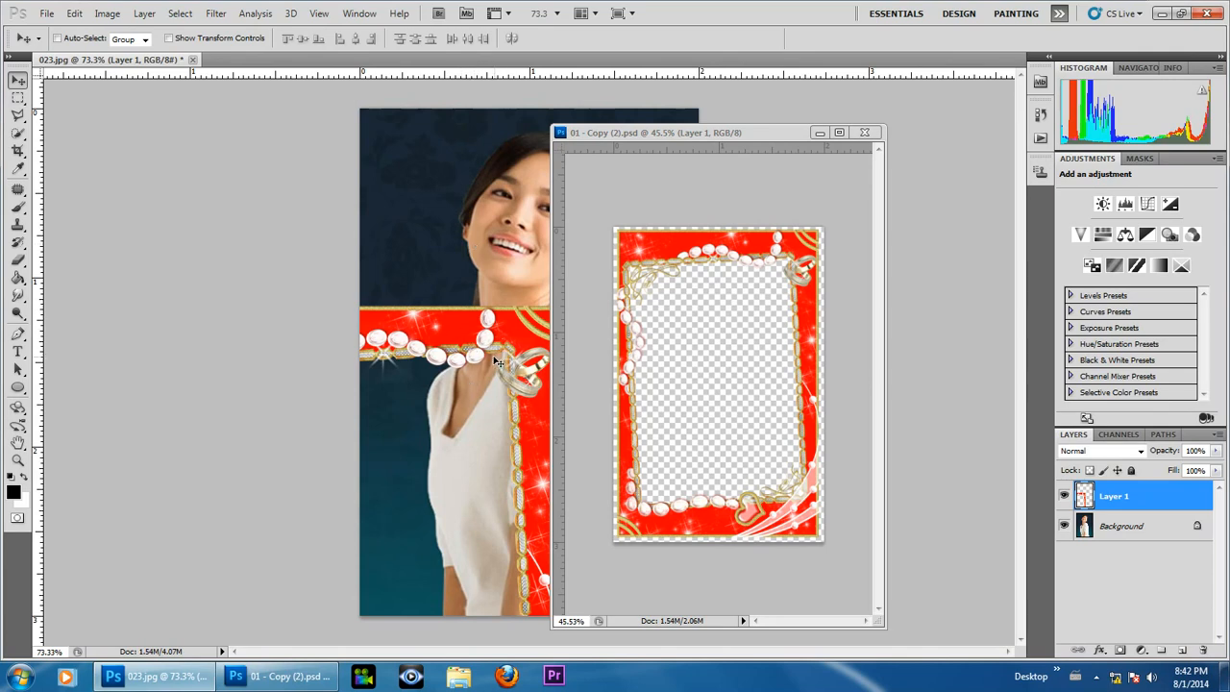
pyautogui.click(864, 133)
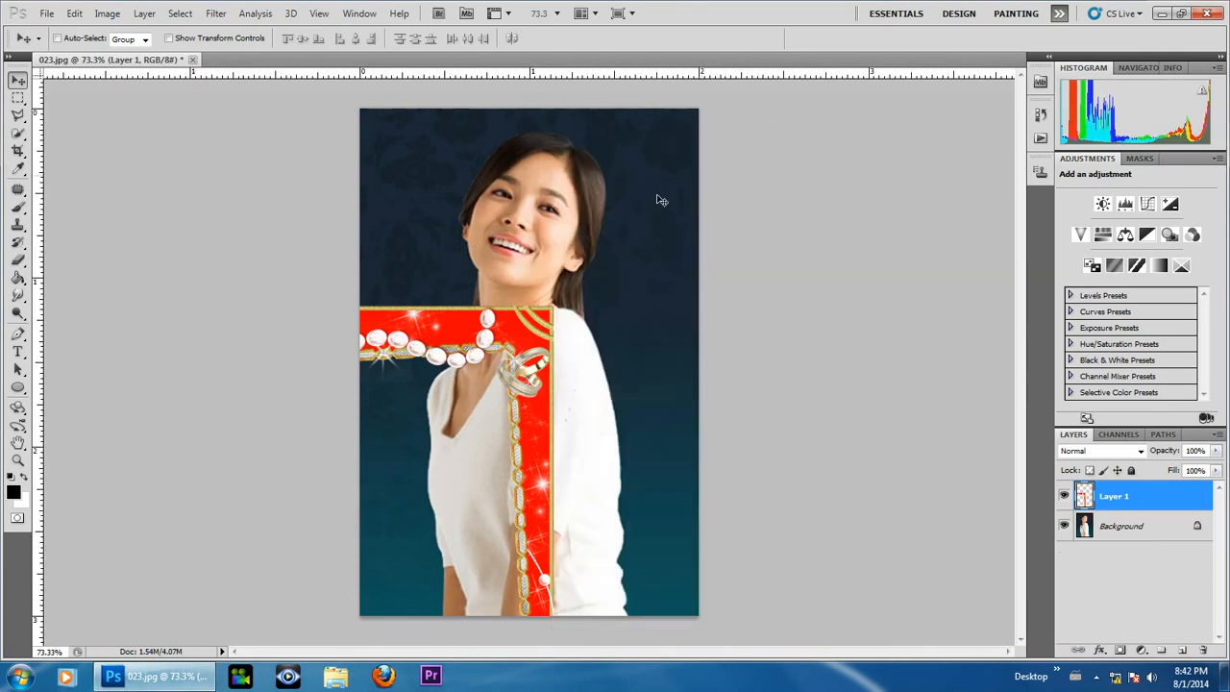
# Position the red frame over the photo and free-transform it to about 104.75% width and 102.63% height, covering the canvas edges
pyautogui.moveTo(455, 405); pyautogui.dragTo(582, 253)
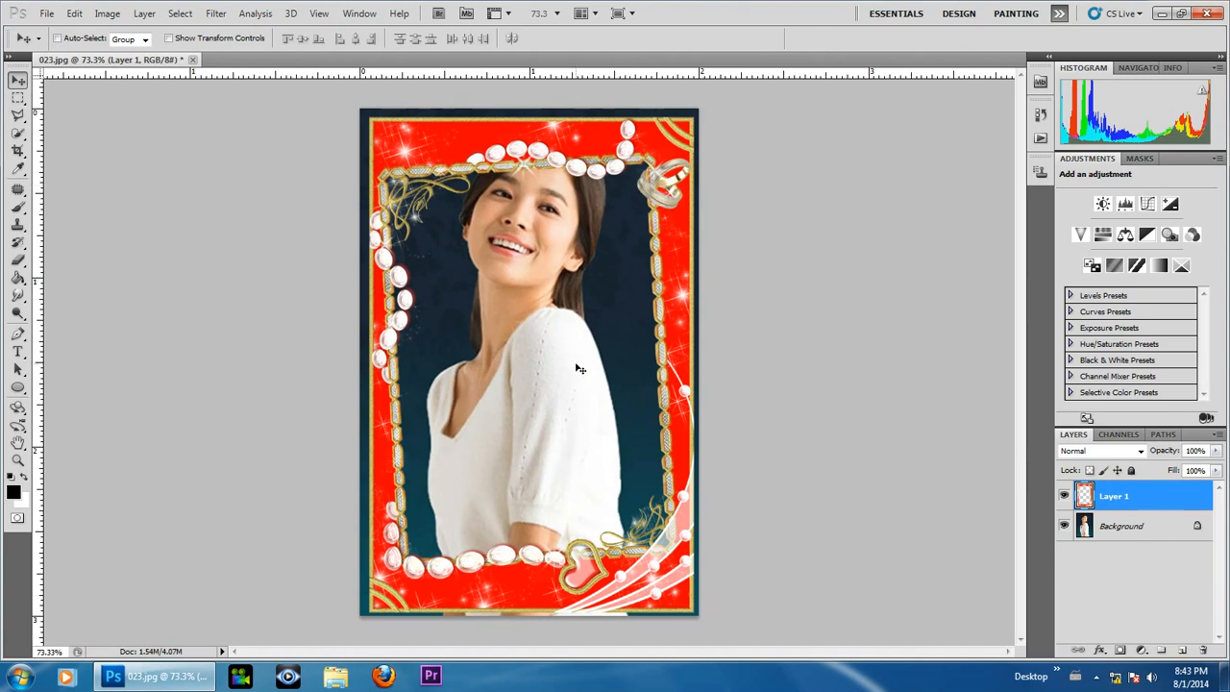
pyautogui.click(74, 14)
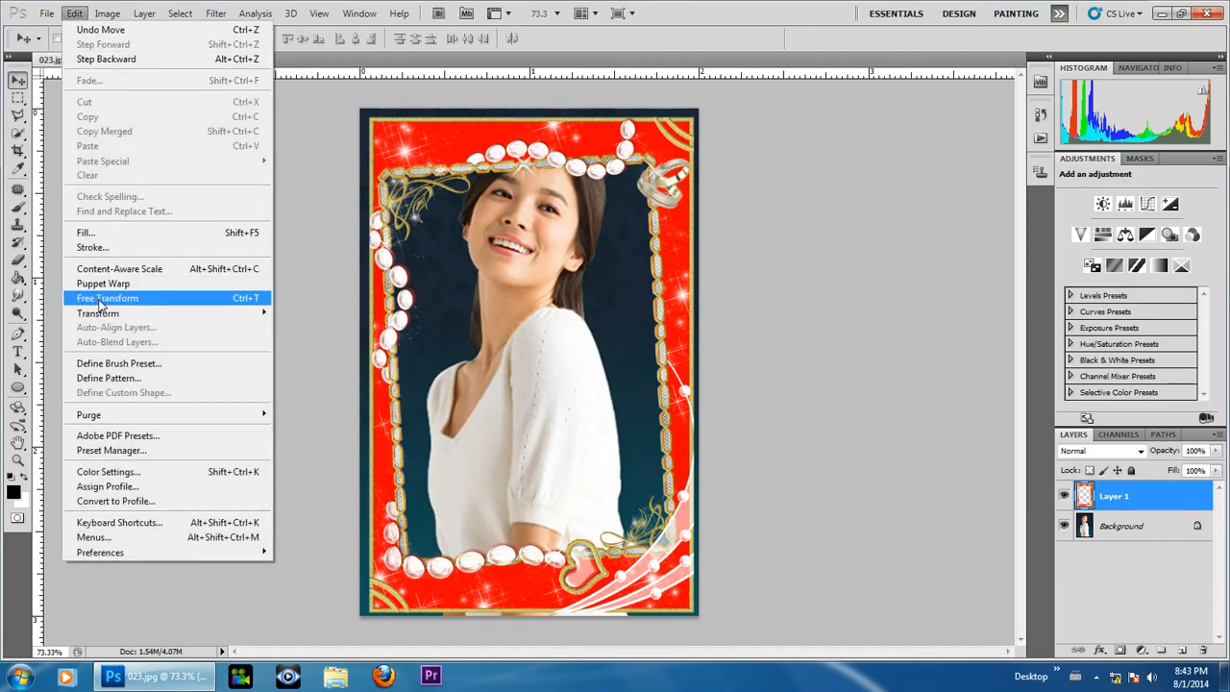
pyautogui.click(255, 299)
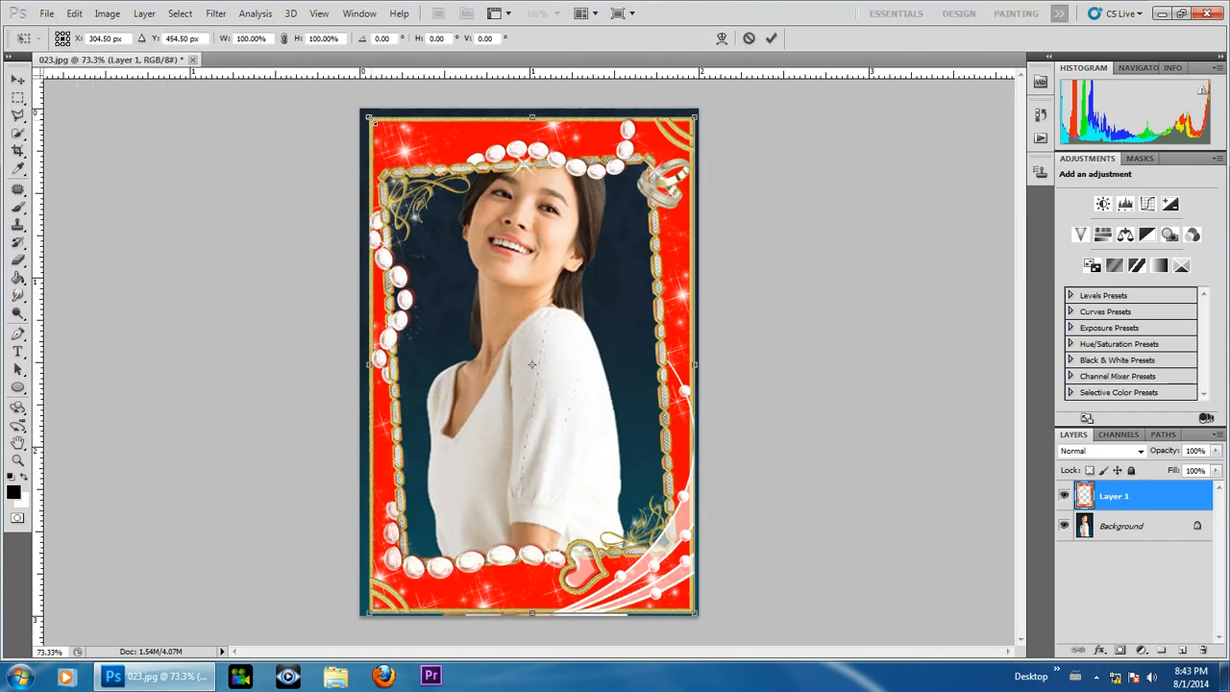
pyautogui.moveTo(367, 116); pyautogui.dragTo(361, 108)
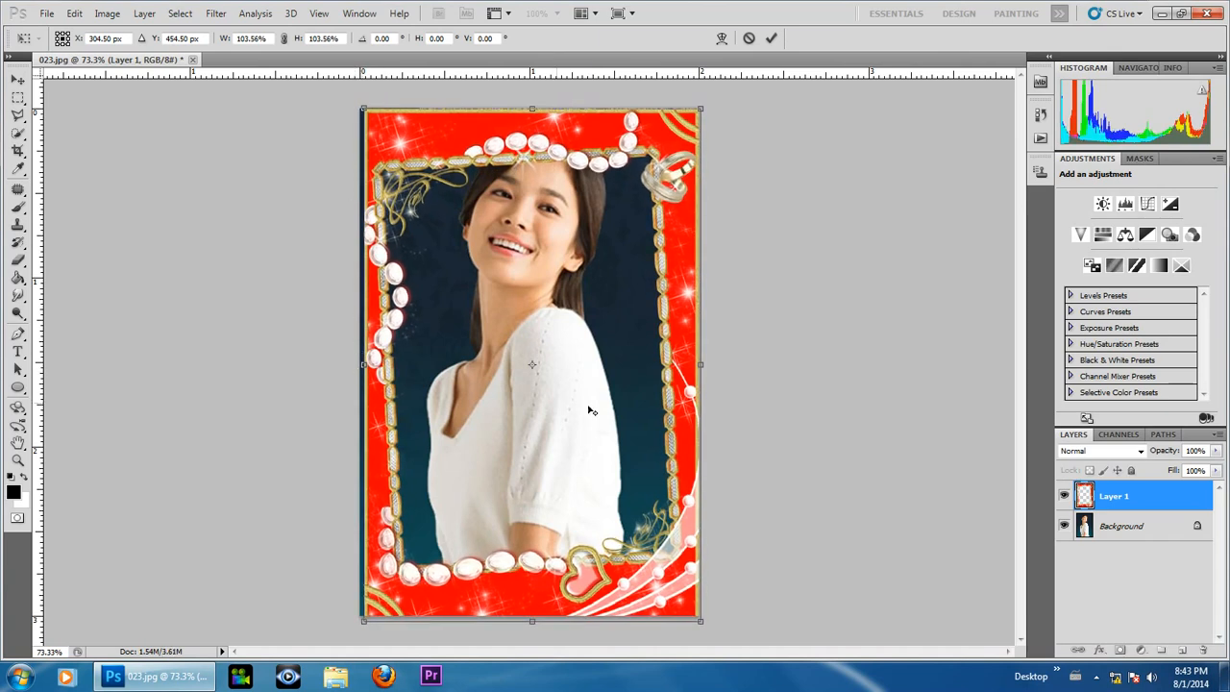
pyautogui.moveTo(673, 383); pyautogui.dragTo(669, 379)
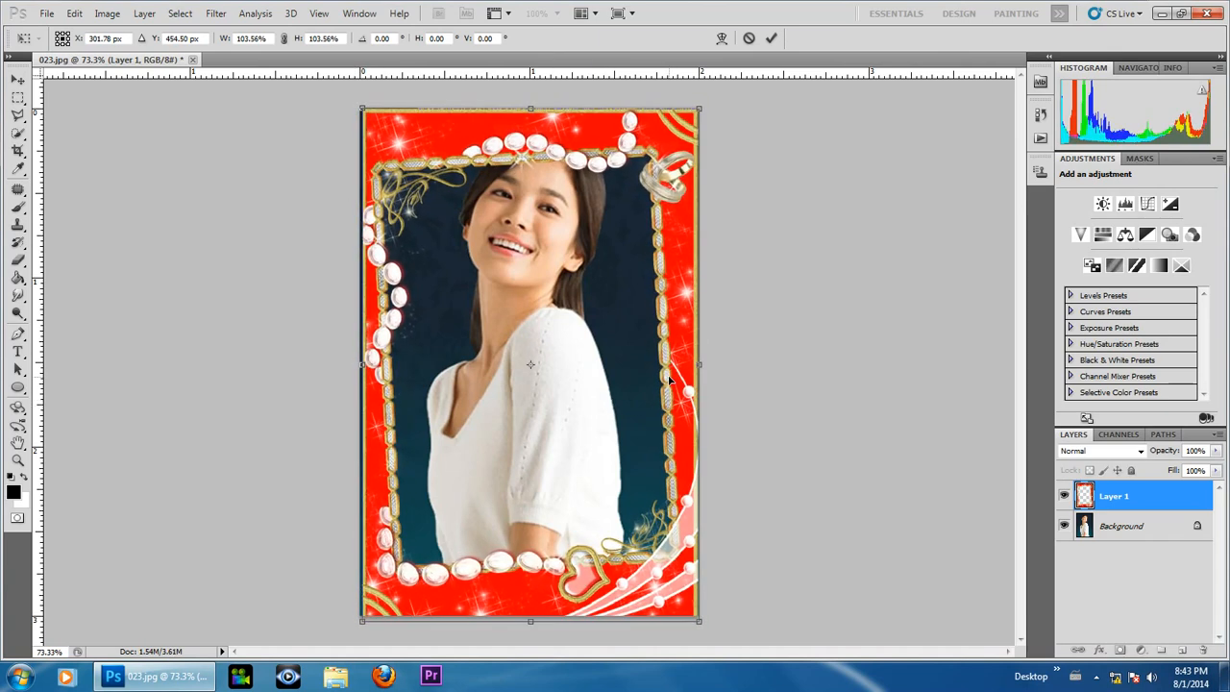
pyautogui.moveTo(526, 615); pyautogui.dragTo(527, 611)
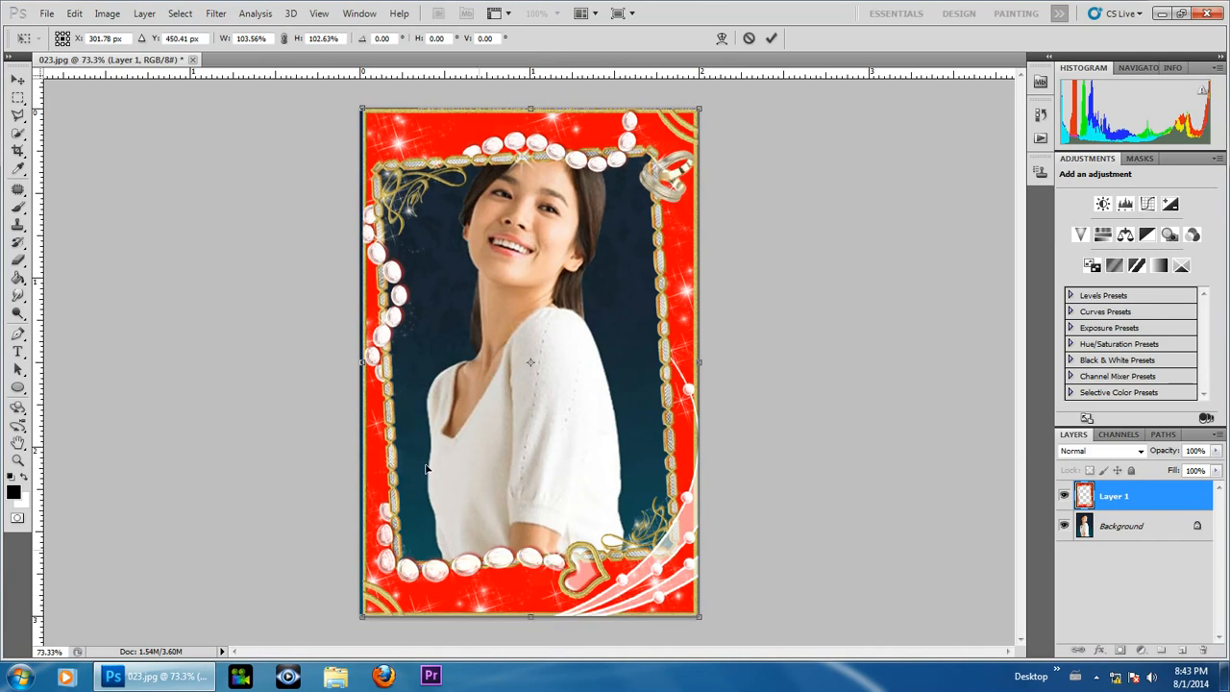
pyautogui.moveTo(360, 362); pyautogui.dragTo(358, 362)
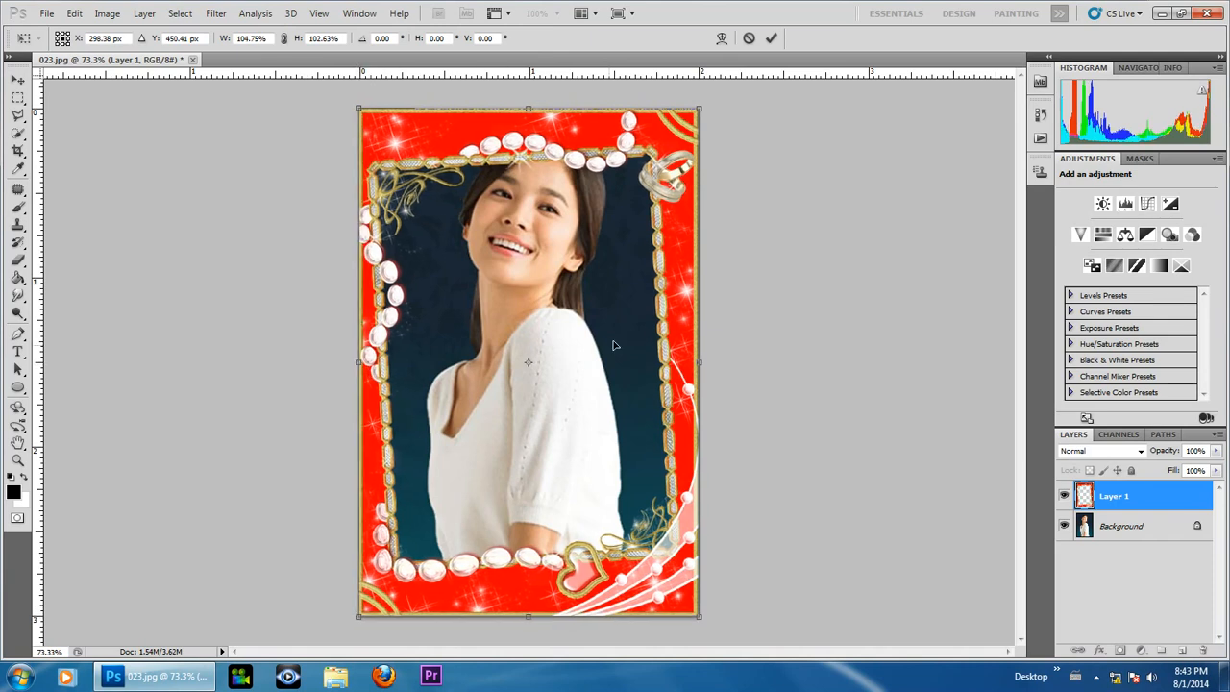
pyautogui.click(770, 40)
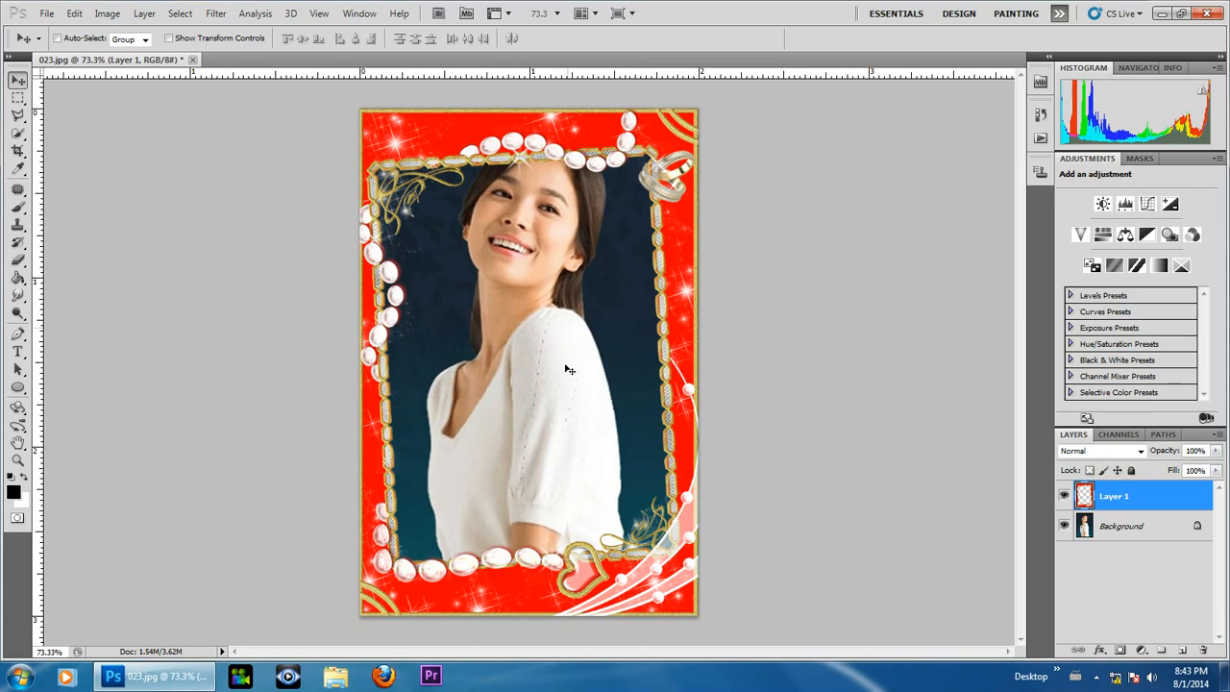
# Try unlocking the Background layer directly as a regular layer, and undo the conversion
pyautogui.doubleClick(1146, 531)
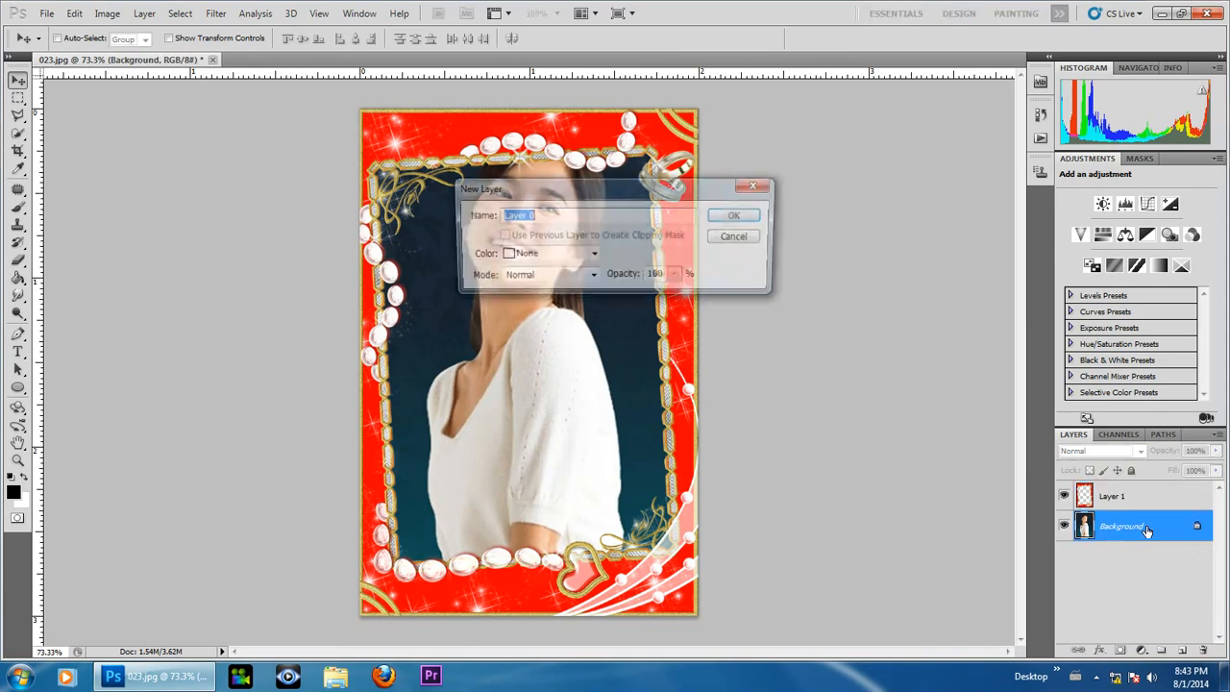
pyautogui.click(753, 221)
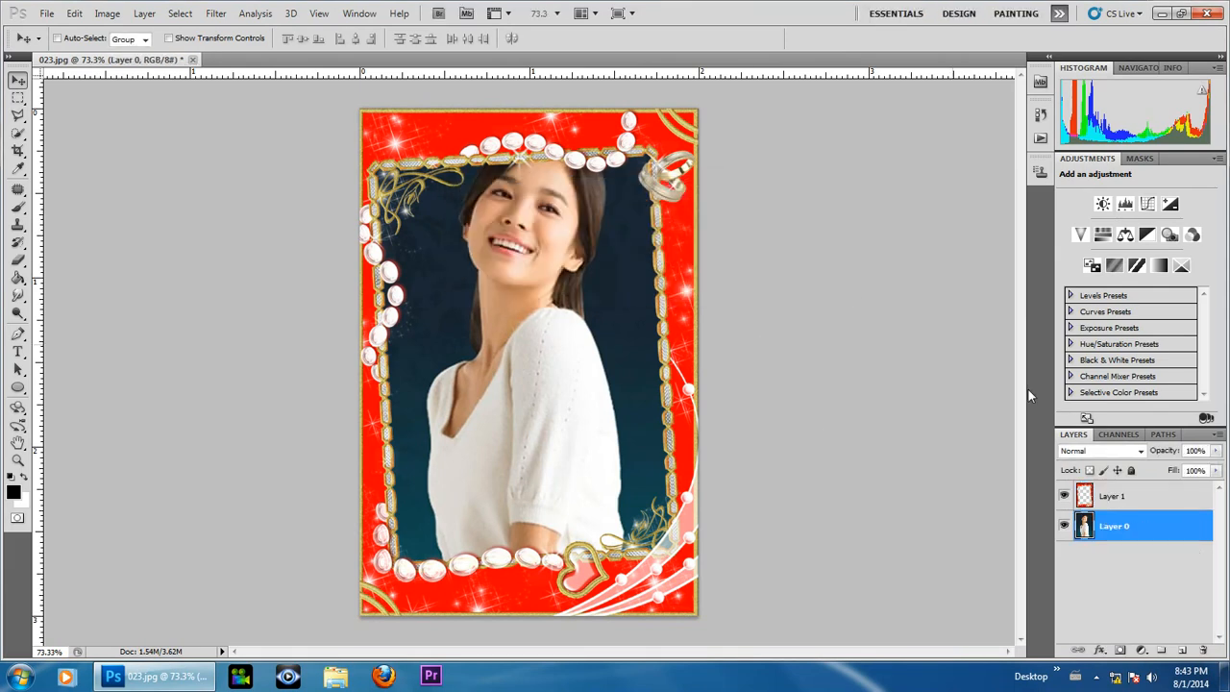
pyautogui.hotkey('ctrl', 'z')
# Convert the Background into a regular layer with the Layer From Background command, keeping the default settings
pyautogui.click(1154, 537)
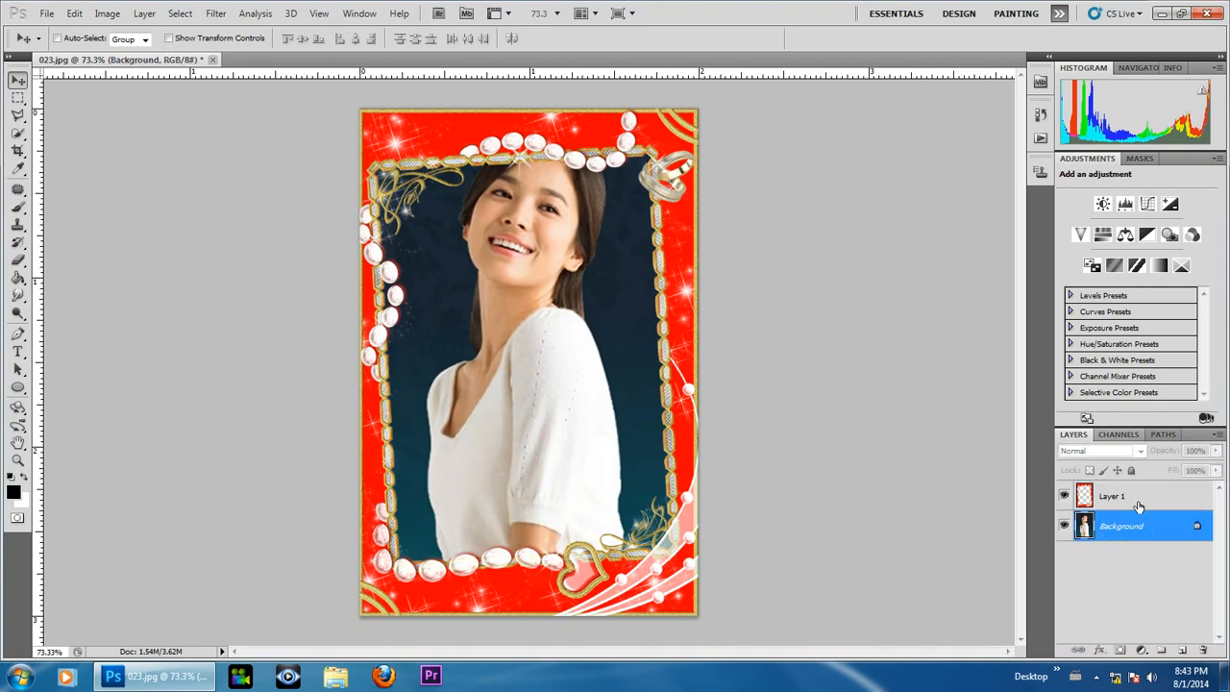
pyautogui.click(144, 13)
pyautogui.moveTo(240, 30)
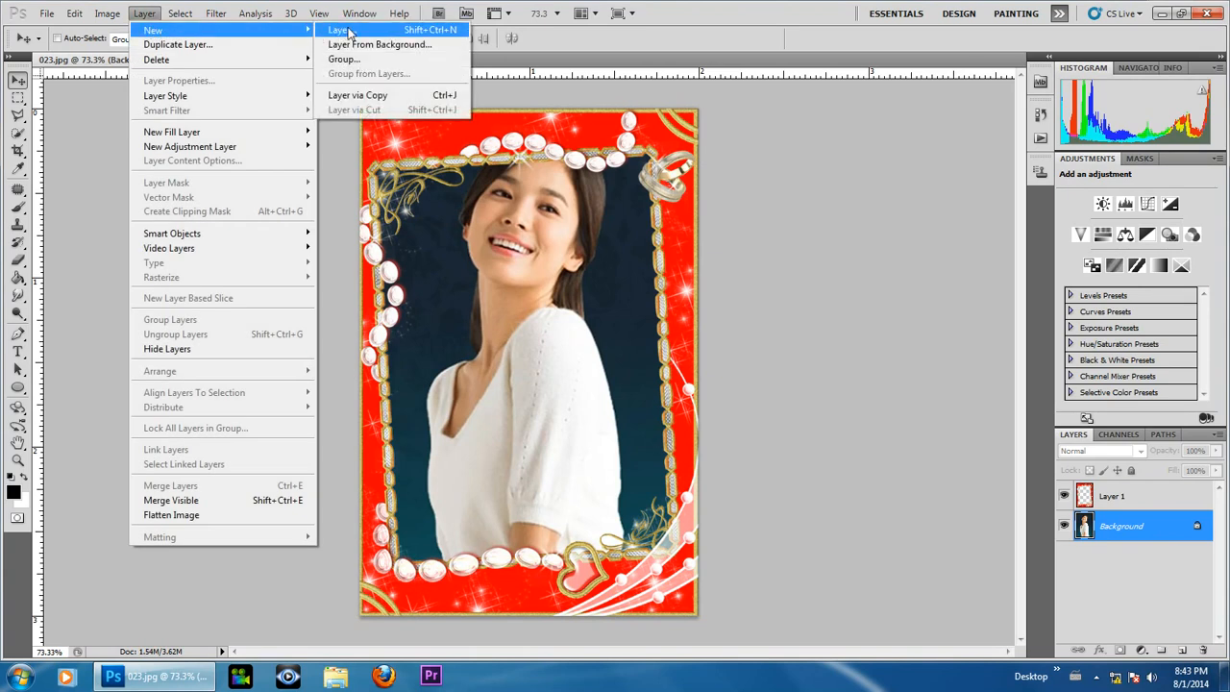
pyautogui.click(353, 45)
pyautogui.click(740, 213)
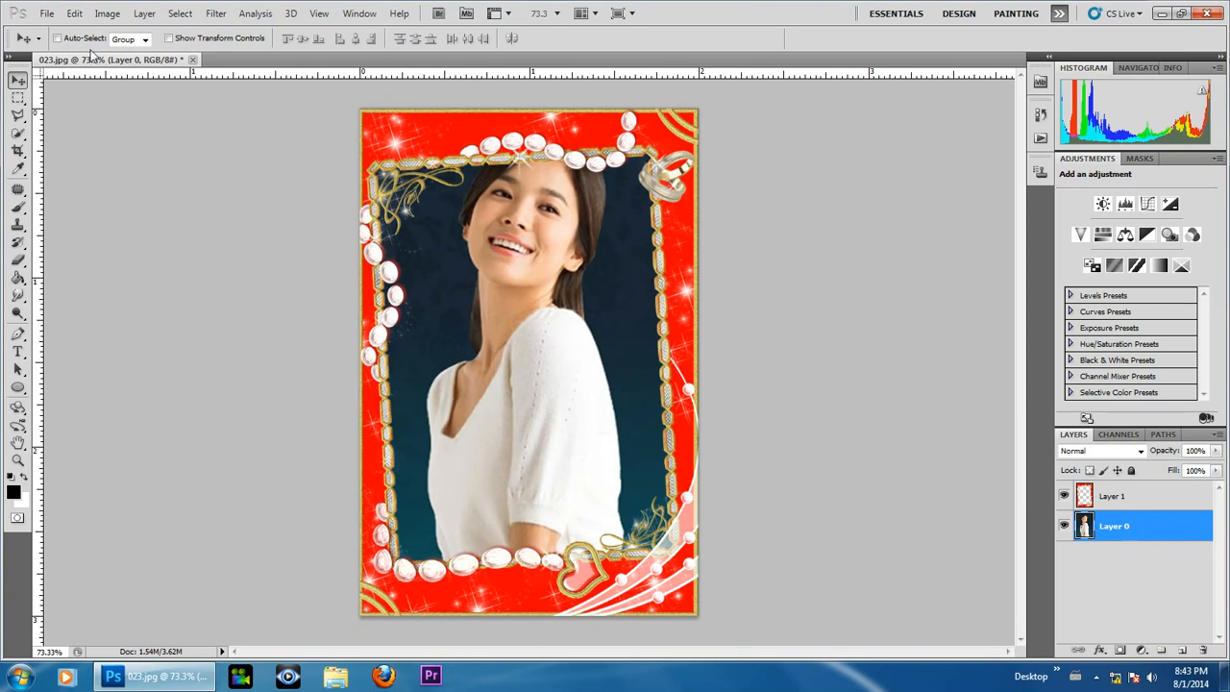
# Free-transform the photo layer to about 86.72% width and height and position the portrait inside the frame opening
pyautogui.click(74, 13)
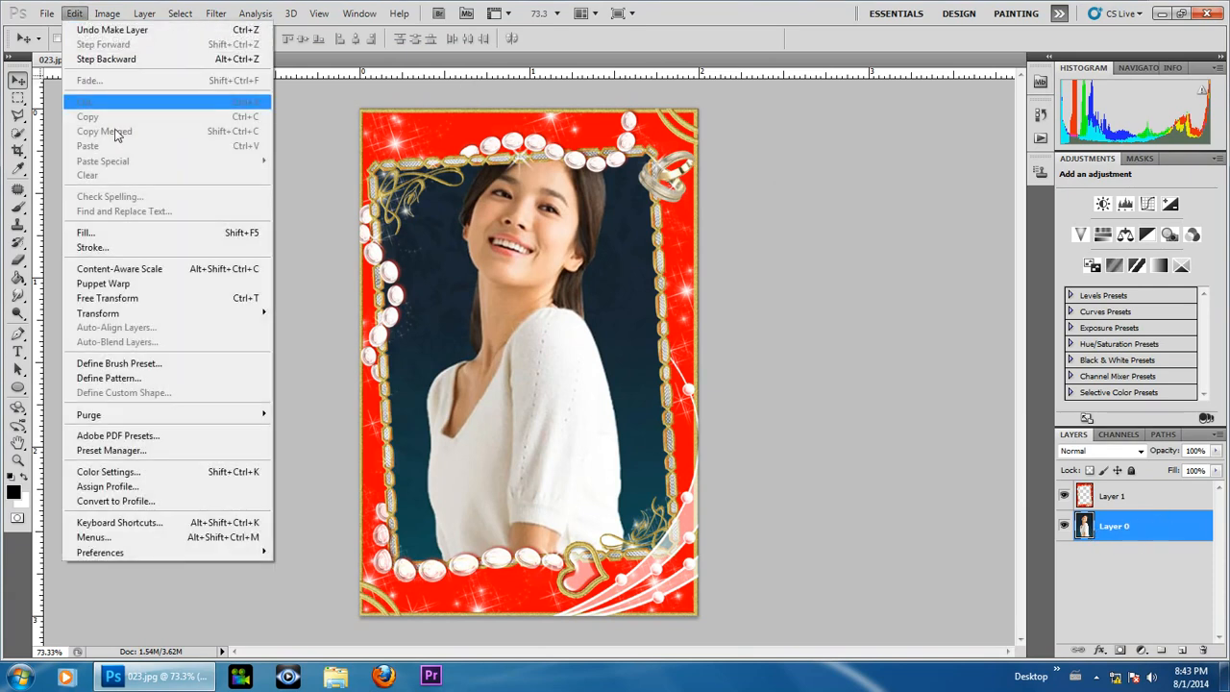
pyautogui.click(134, 300)
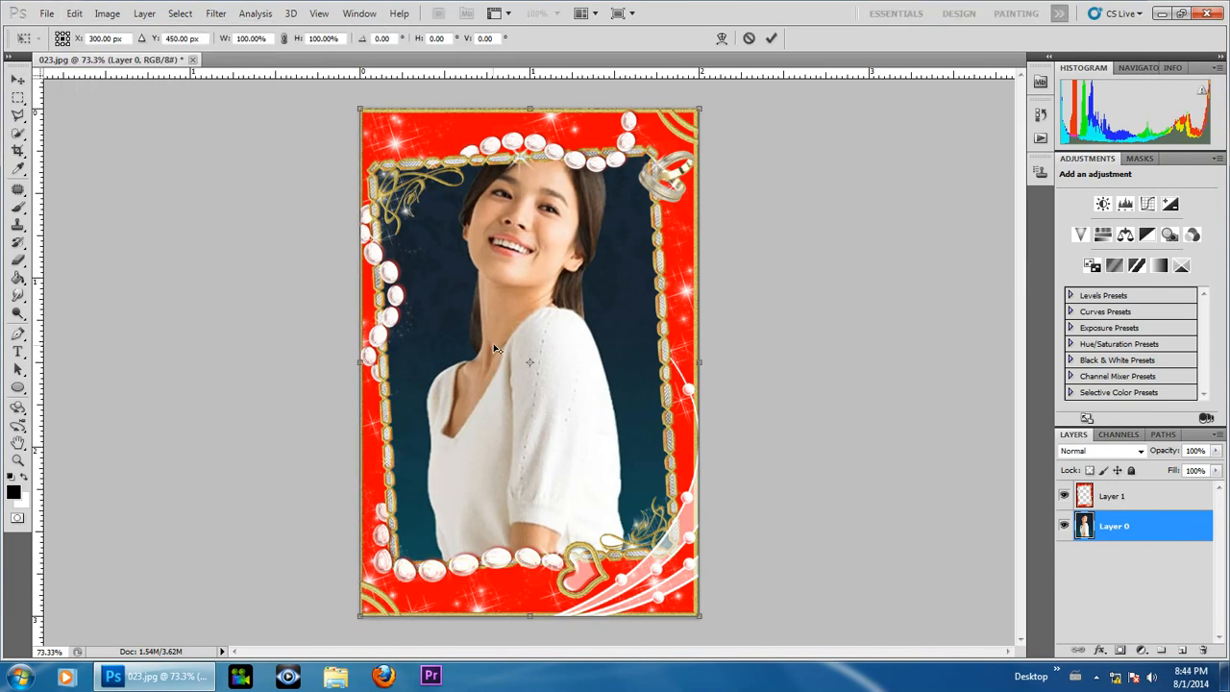
pyautogui.moveTo(697, 109); pyautogui.dragTo(675, 155)
pyautogui.moveTo(585, 197); pyautogui.dragTo(573, 203)
pyautogui.moveTo(658, 159); pyautogui.dragTo(665, 150)
pyautogui.moveTo(601, 215); pyautogui.dragTo(601, 221)
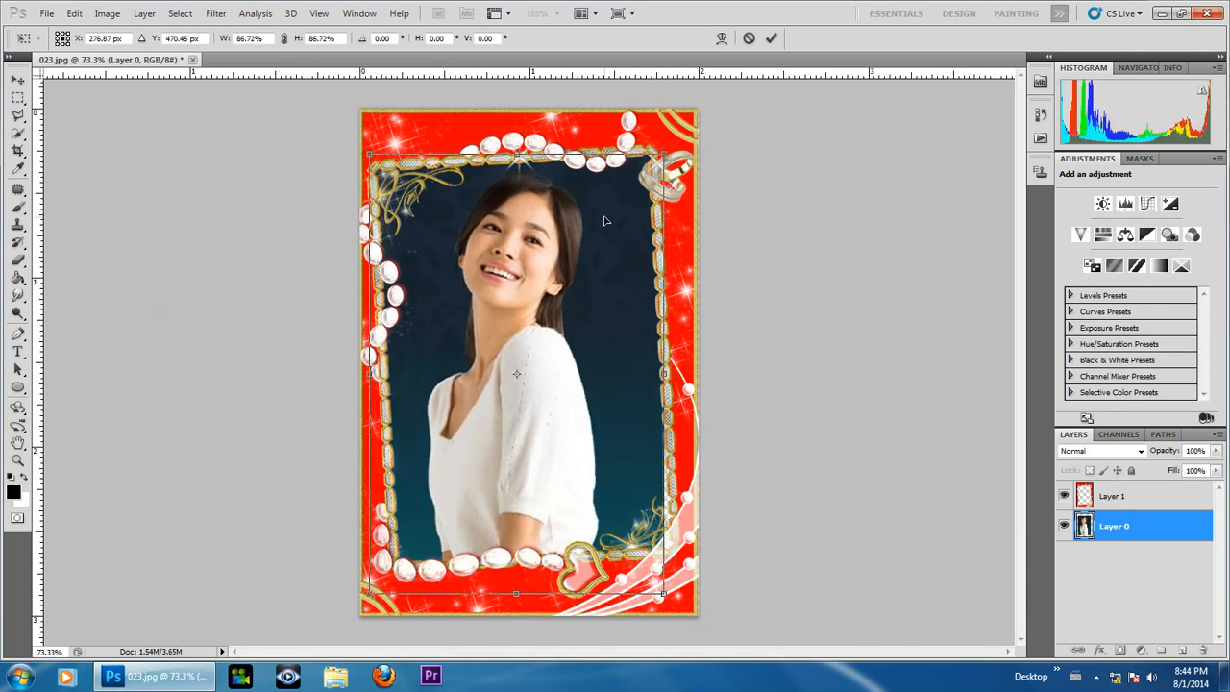
pyautogui.click(771, 39)
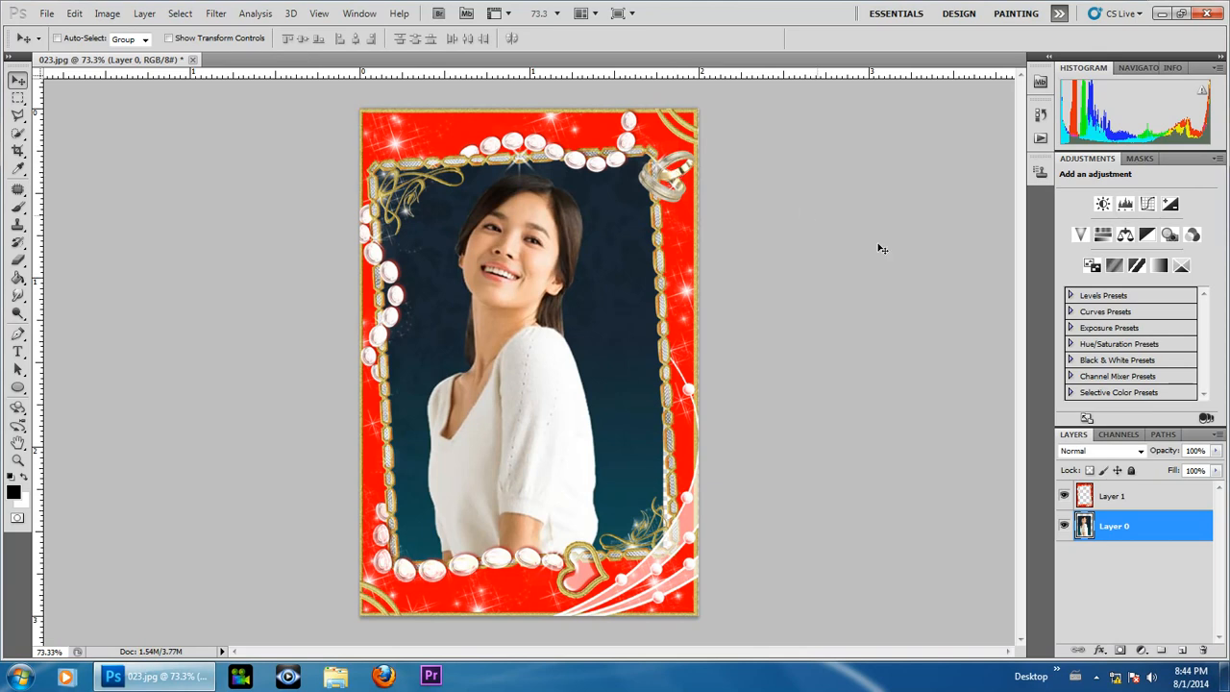
# Make the frame layer active and select the whole canvas
pyautogui.click(1128, 499)
pyautogui.click(180, 18)
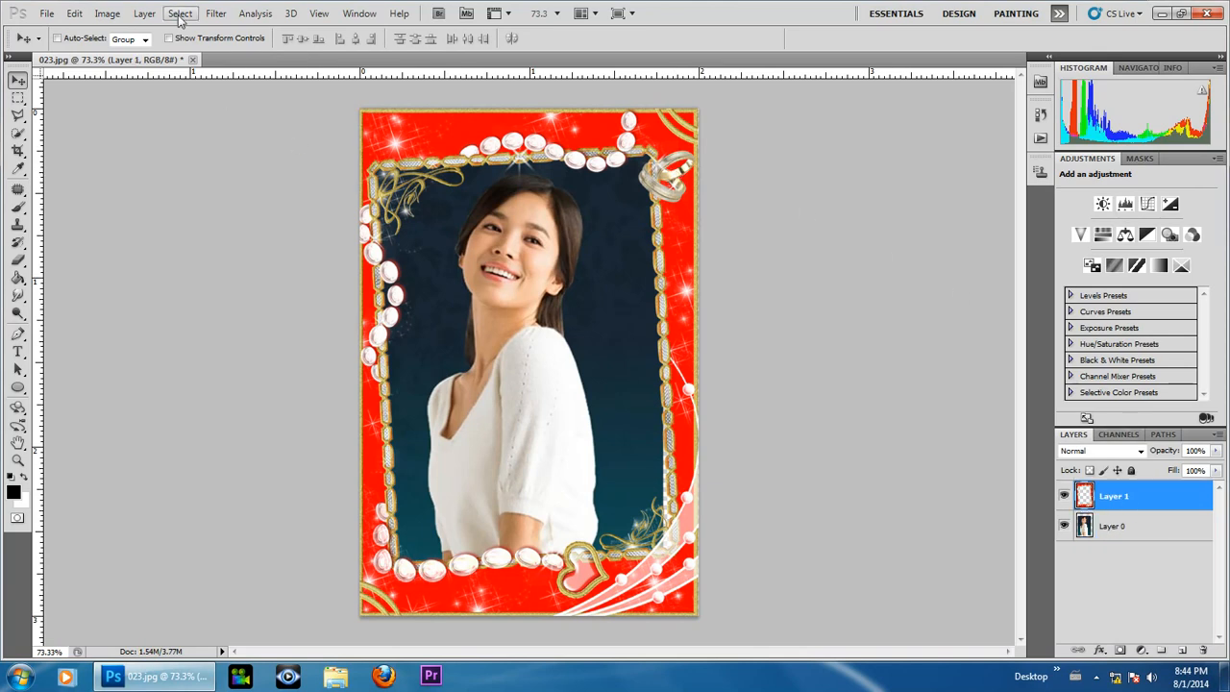
pyautogui.click(182, 29)
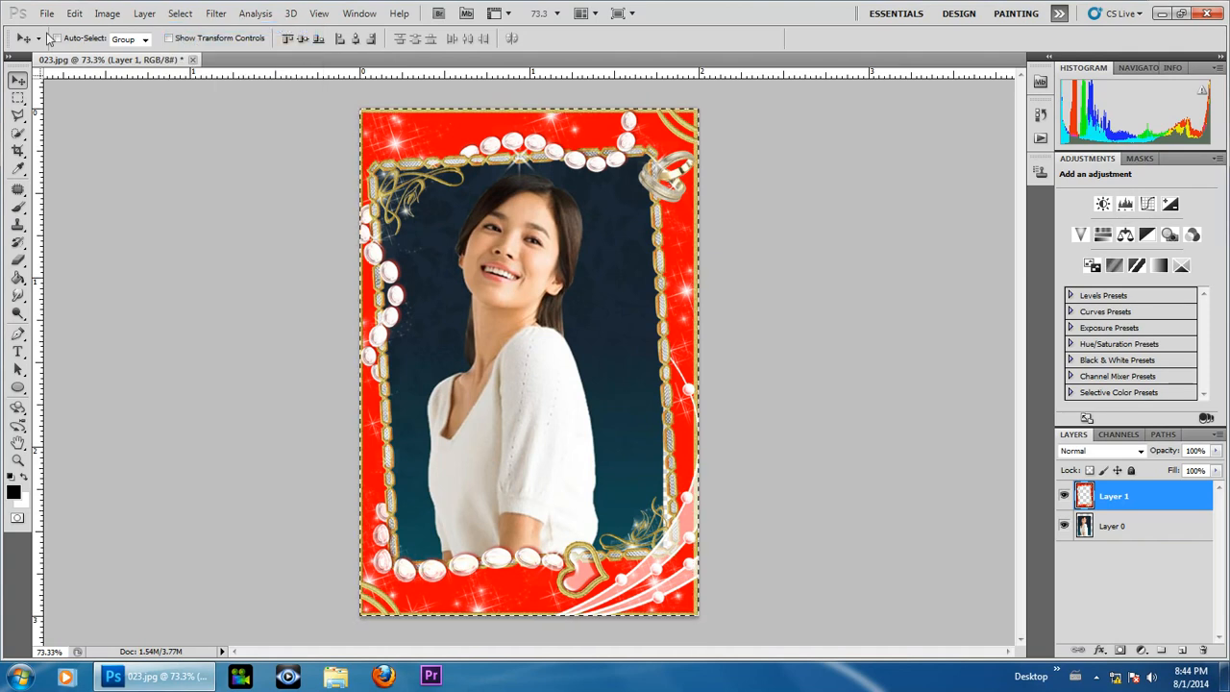
# Stroke the selection on the frame layer with a 20 px magenta line located inside, at Normal mode and 100% opacity
pyautogui.click(75, 16)
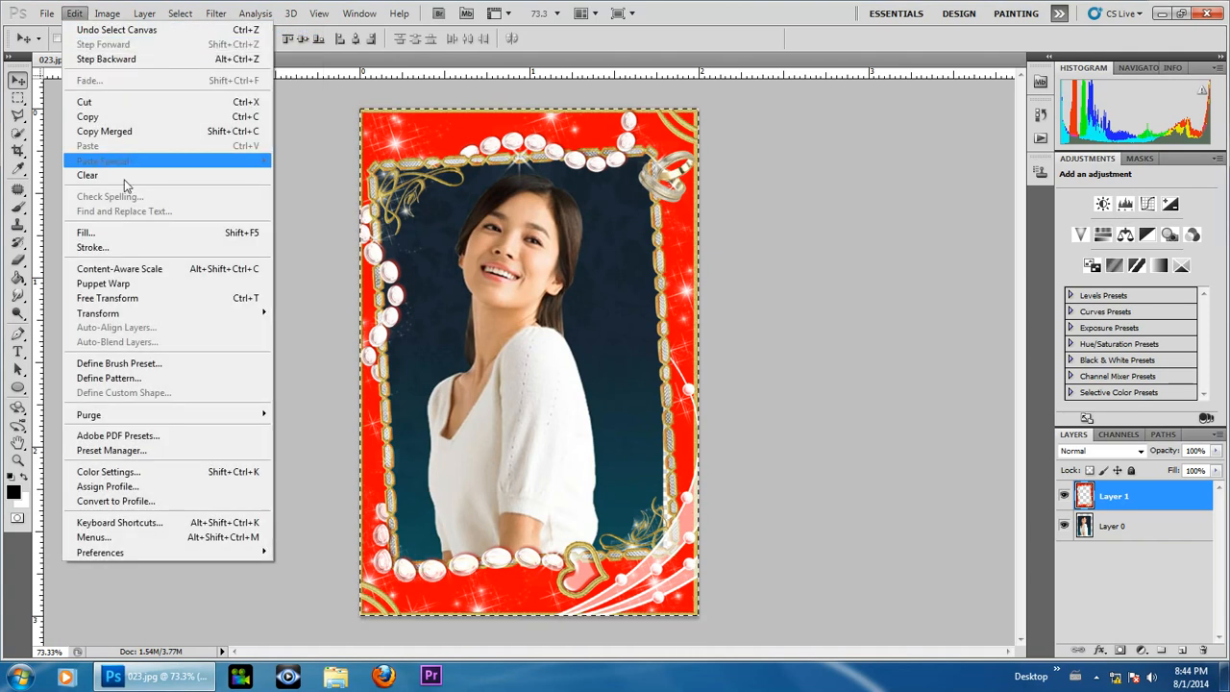
pyautogui.click(160, 251)
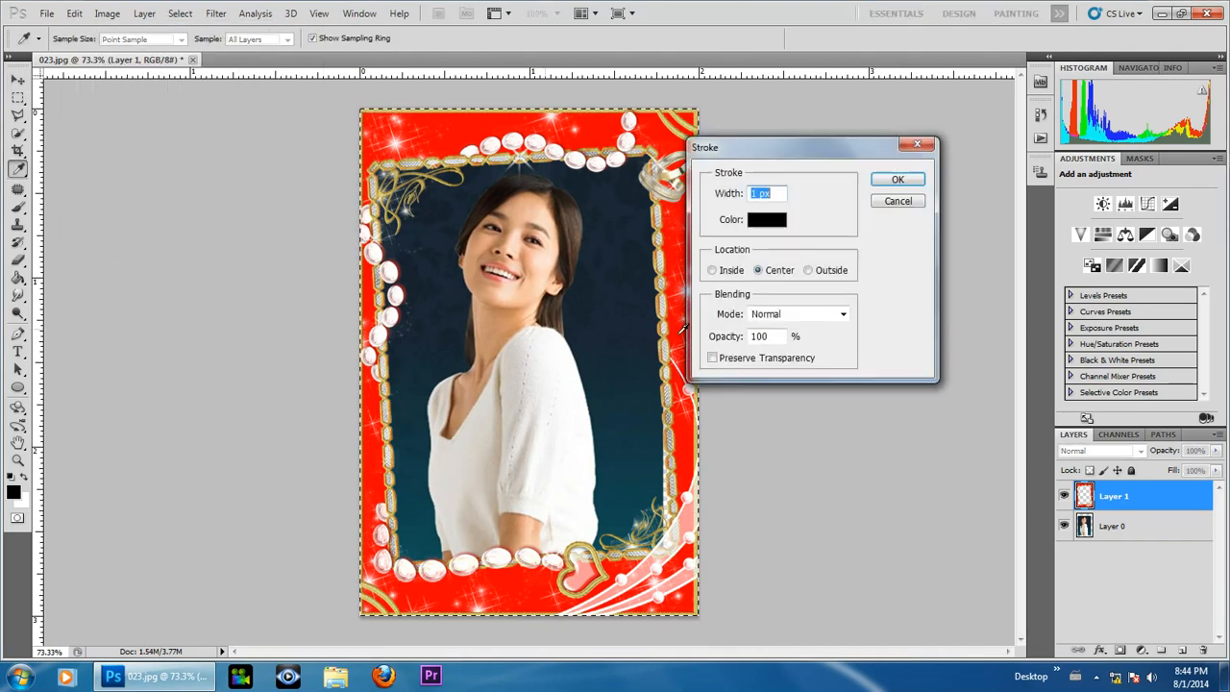
pyautogui.click(774, 217)
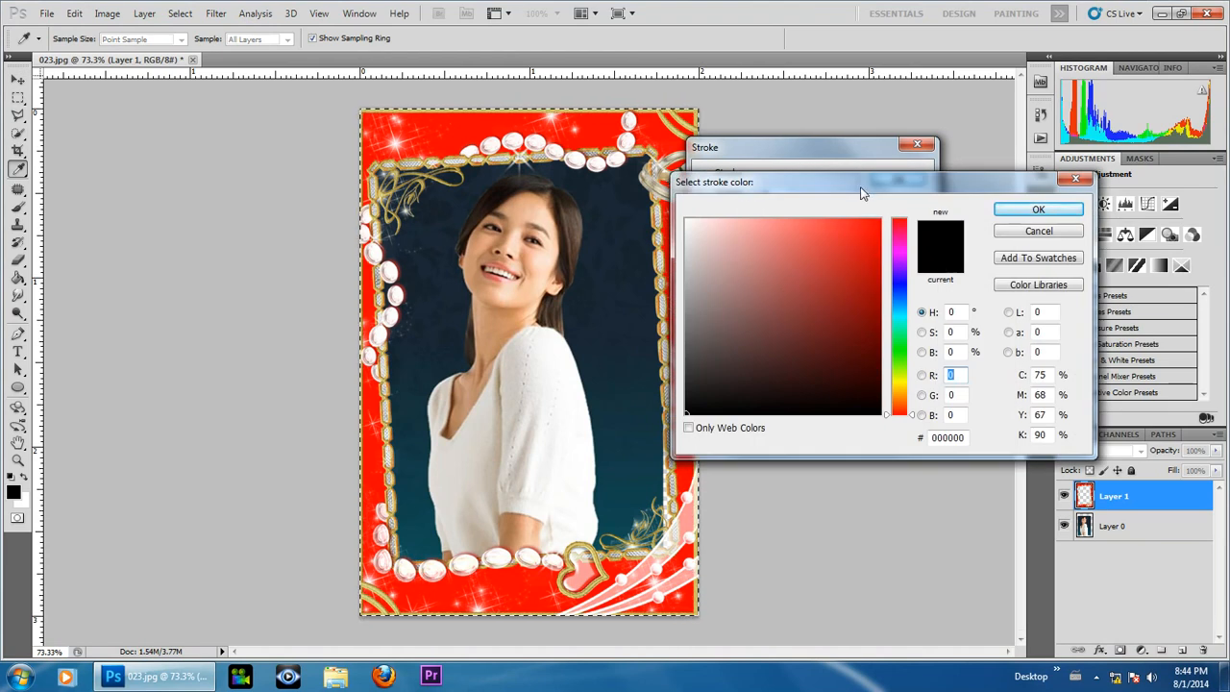
pyautogui.moveTo(862, 192); pyautogui.dragTo(461, 248)
pyautogui.moveTo(476, 338); pyautogui.dragTo(494, 274)
pyautogui.click(502, 303)
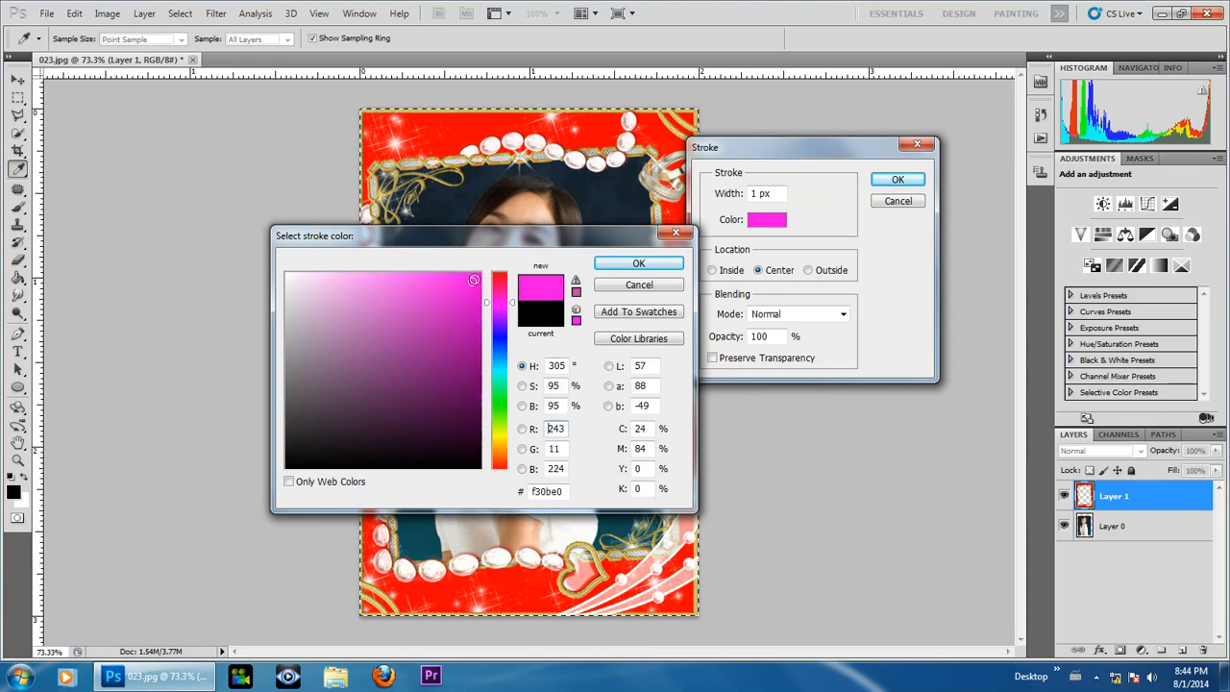
pyautogui.click(630, 266)
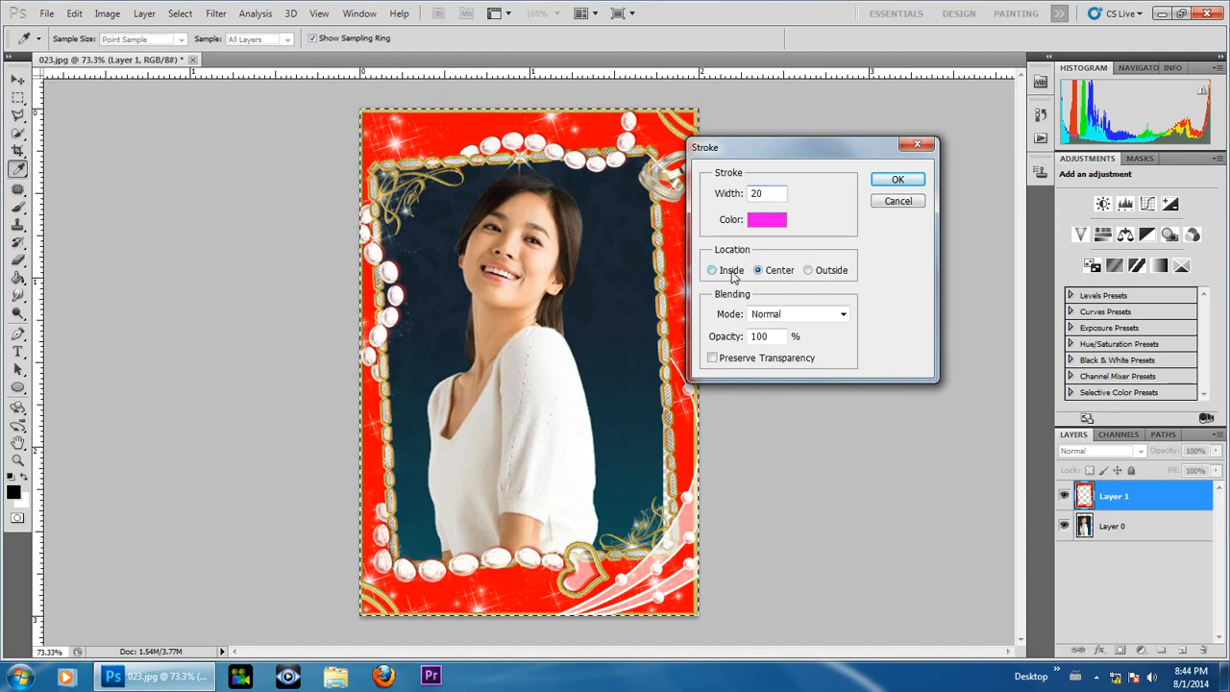
pyautogui.click(908, 180)
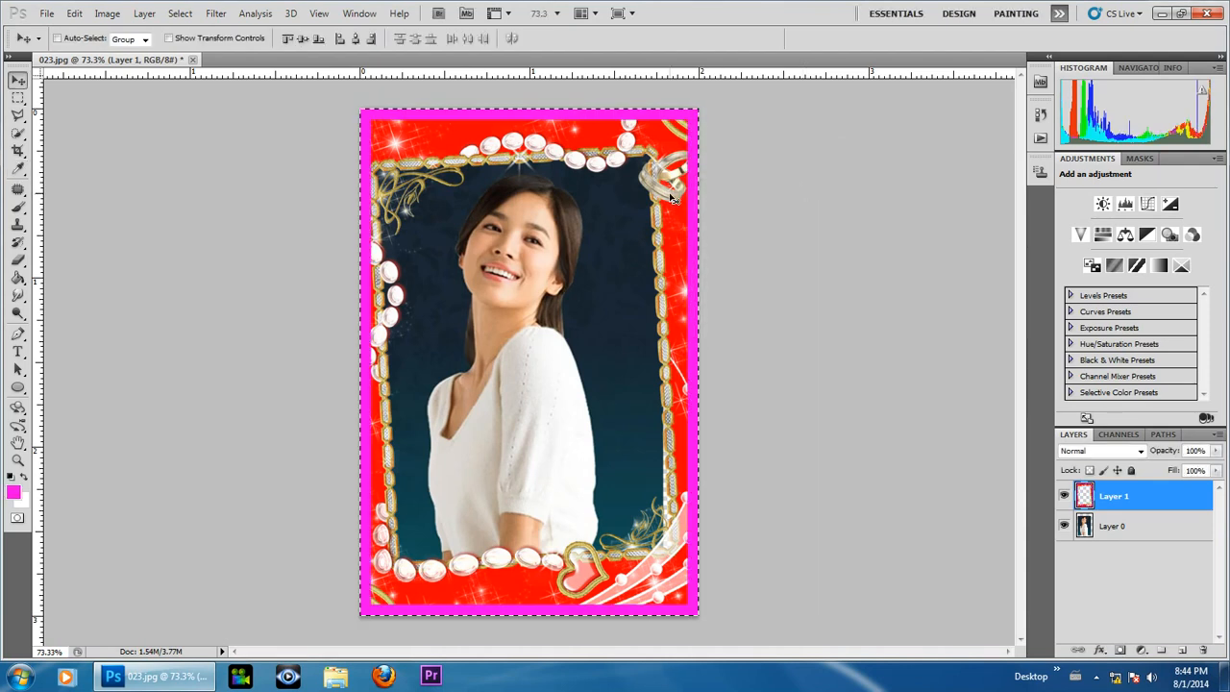
pyautogui.scroll(-4, 670, 197)
pyautogui.scroll(4, 584, 194)
pyautogui.scroll(-1, 652, 160)
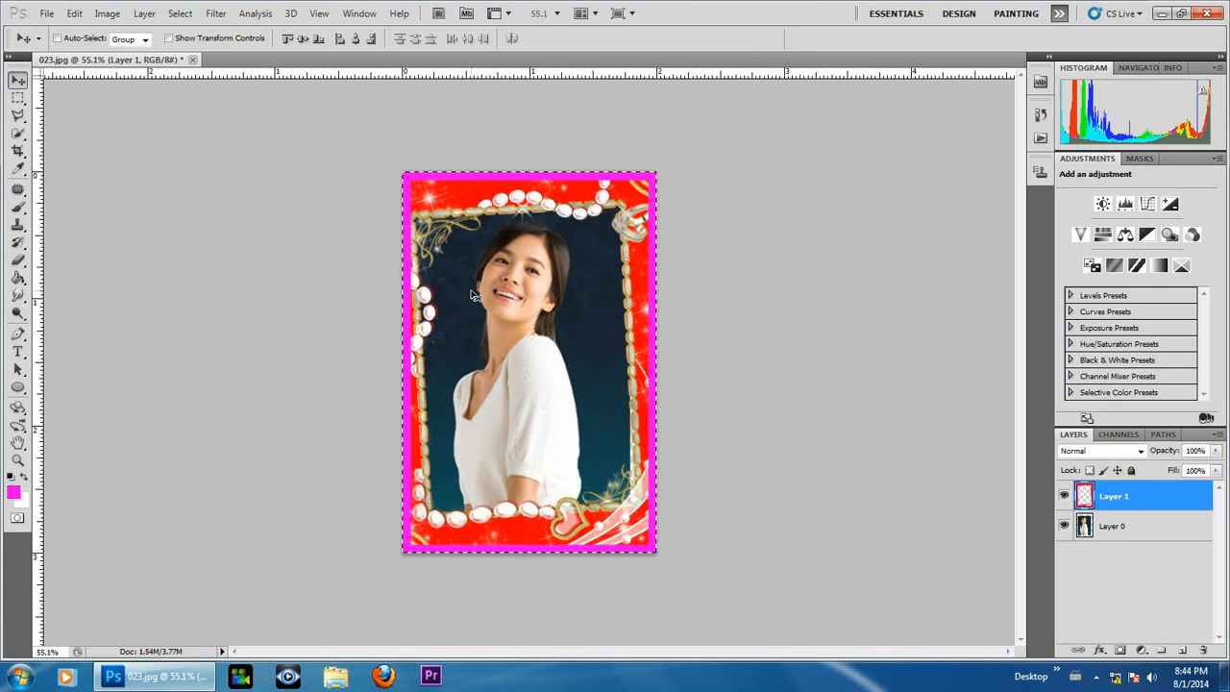
# Flatten the image and define it as a pattern named 023.jpg
pyautogui.click(144, 13)
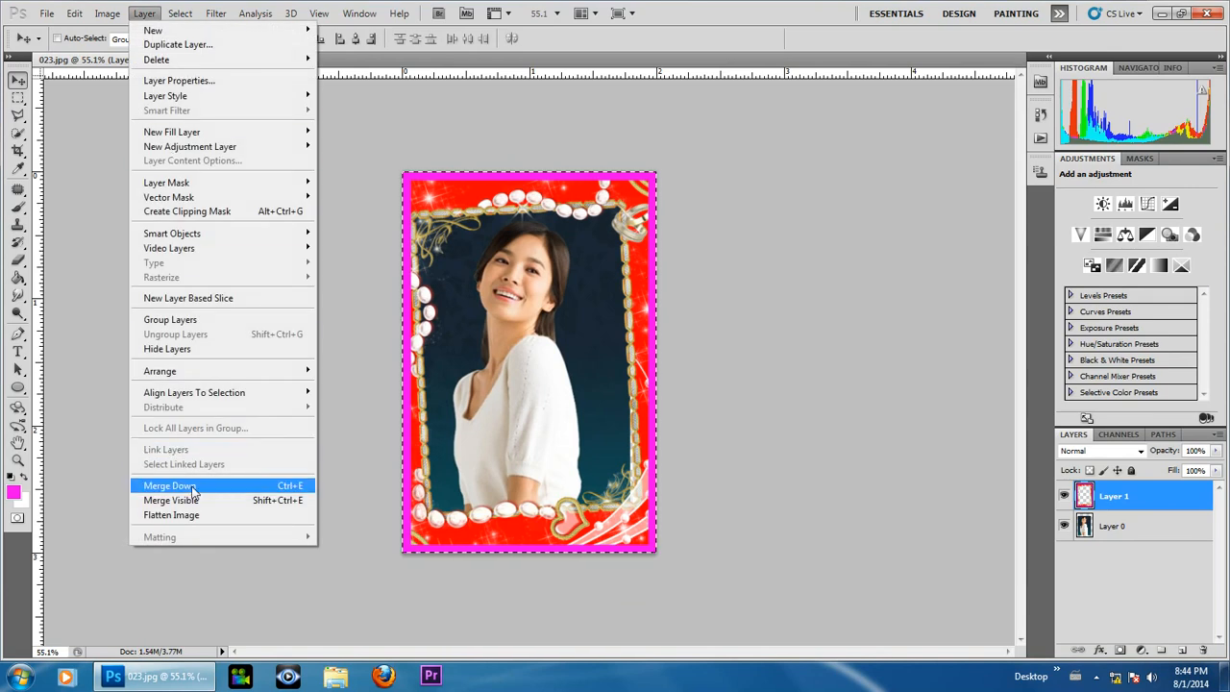
pyautogui.click(196, 517)
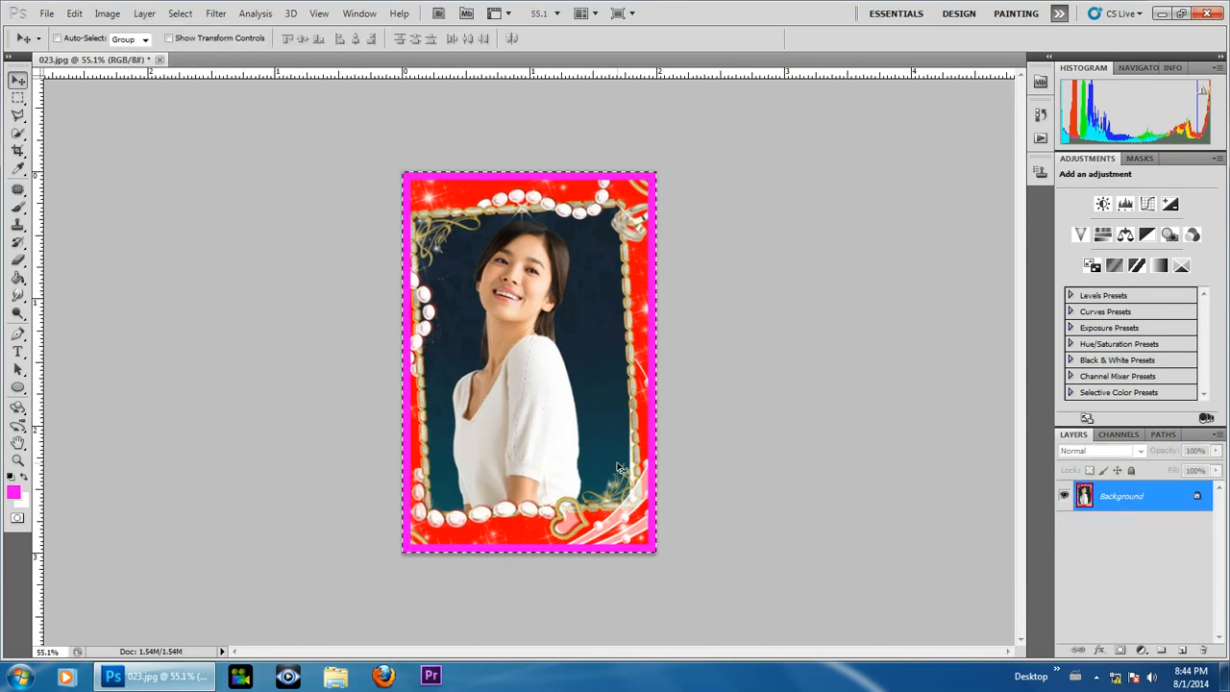
pyautogui.click(74, 14)
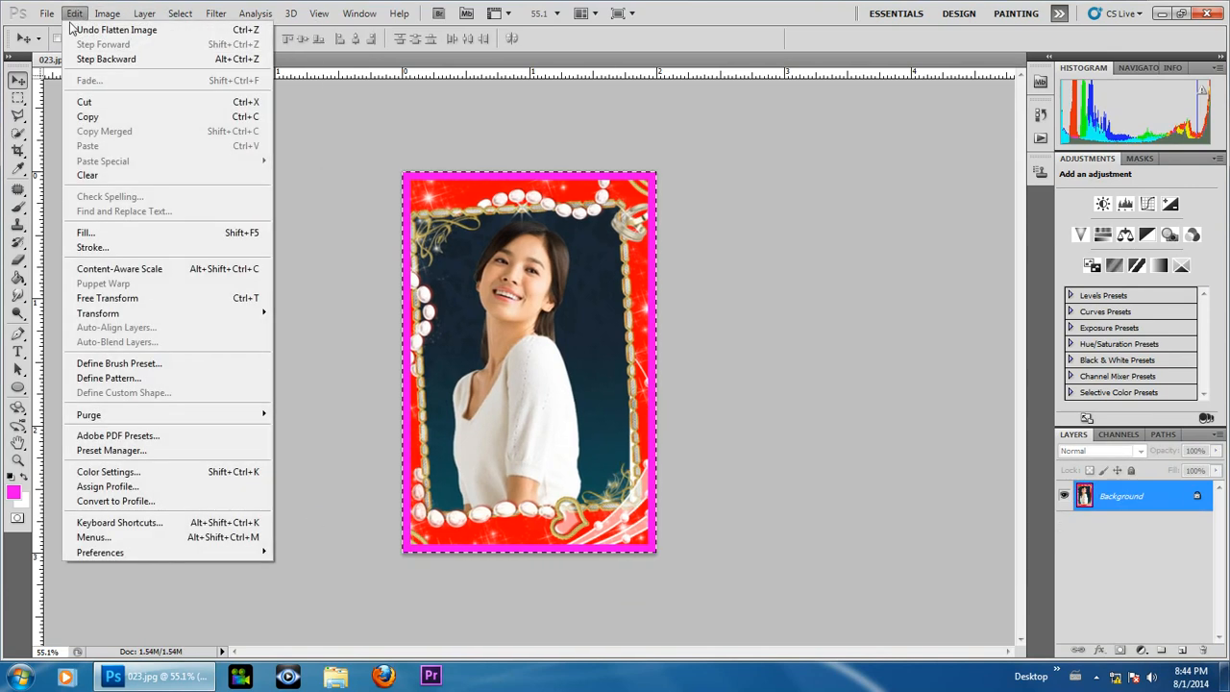
pyautogui.click(126, 378)
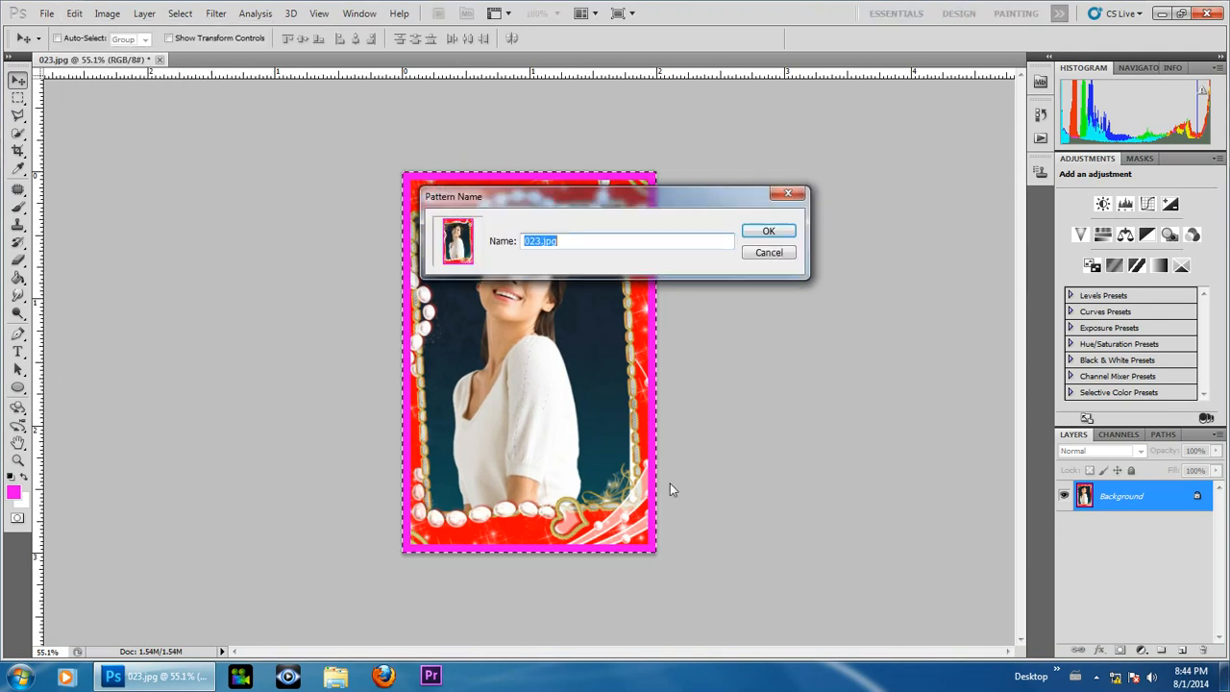
pyautogui.click(772, 234)
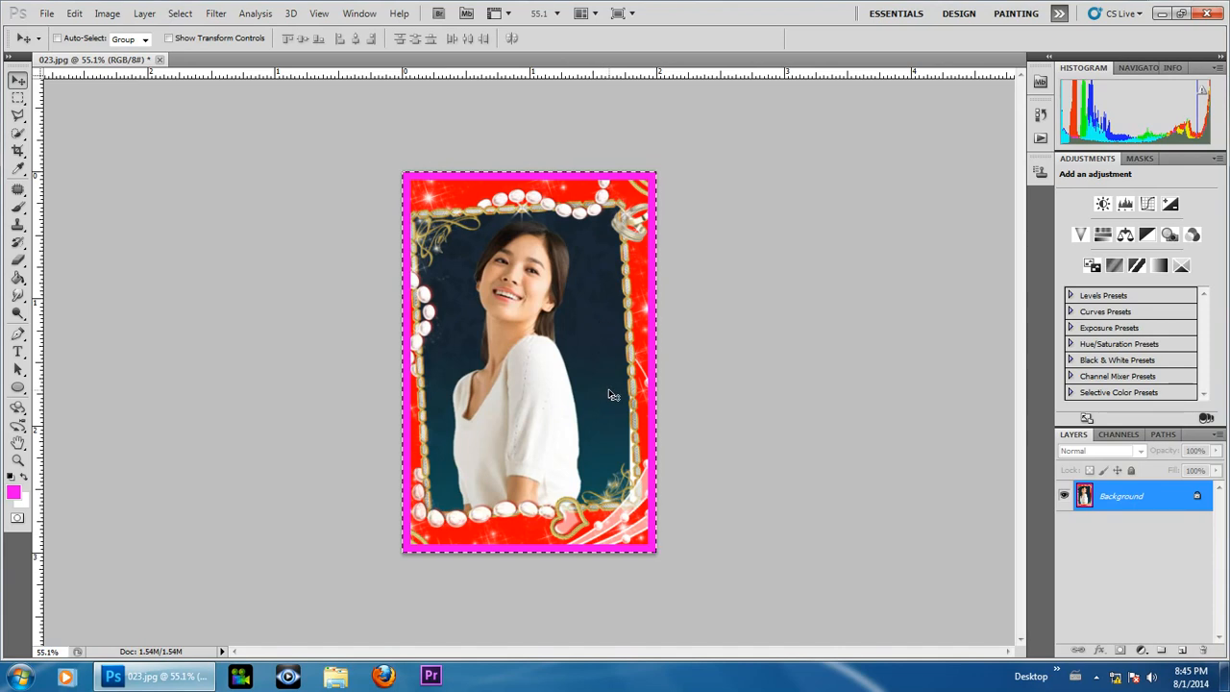
# Create a new white RGB document 4 inches wide and 6 inches high at 300 pixels/inch
pyautogui.click(45, 13)
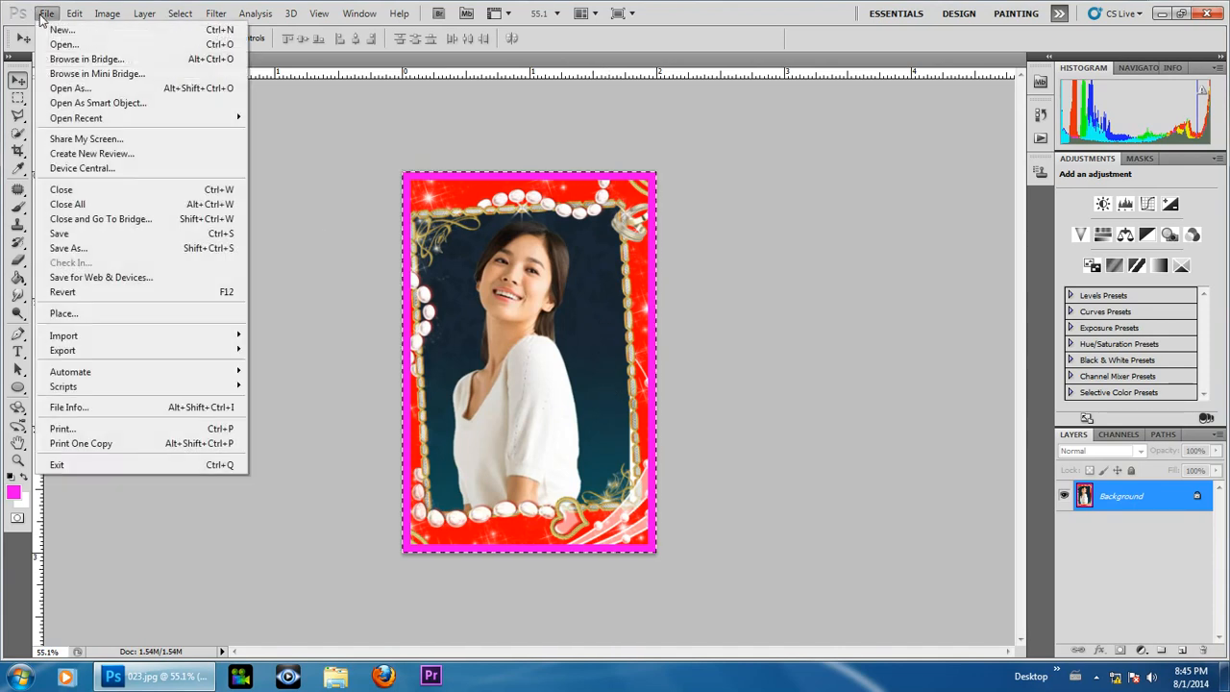
pyautogui.click(58, 23)
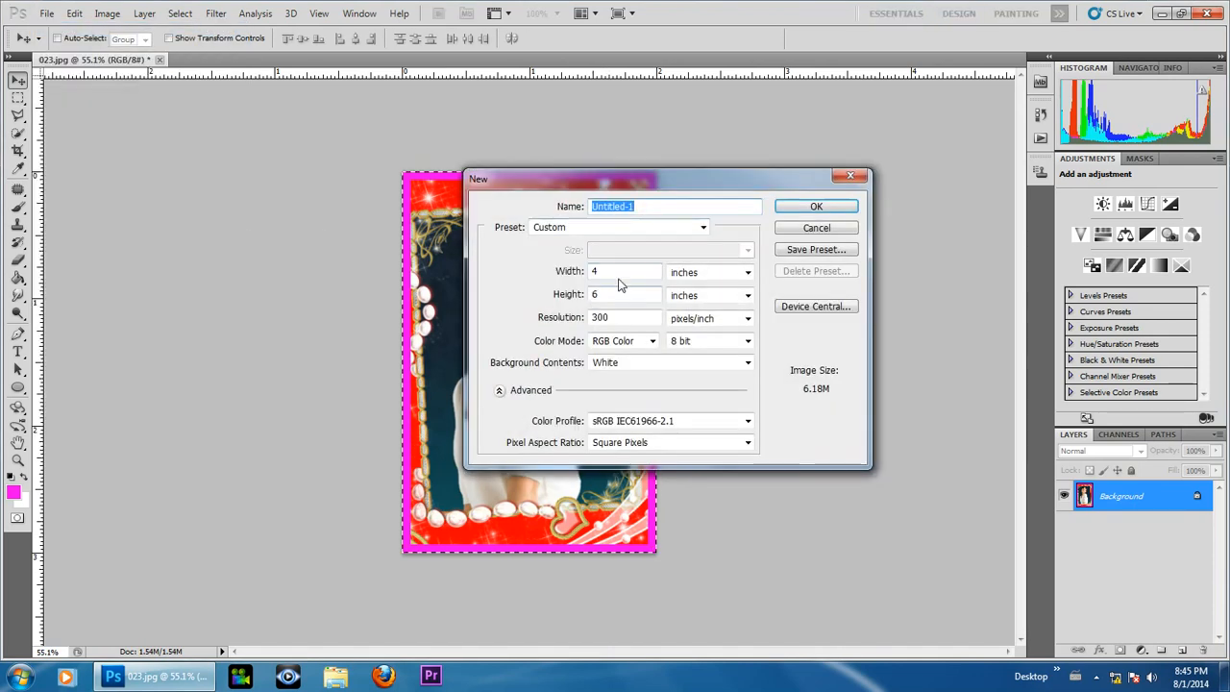
pyautogui.moveTo(623, 181); pyautogui.dragTo(820, 161)
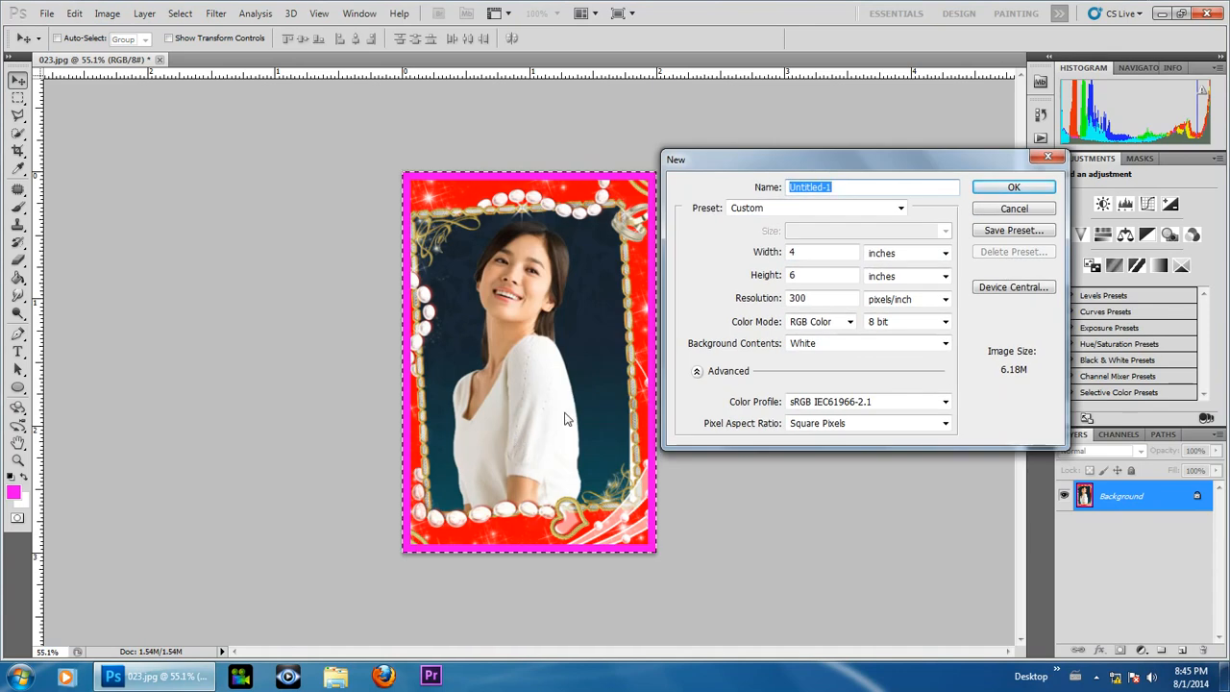
pyautogui.click(819, 252)
pyautogui.click(823, 278)
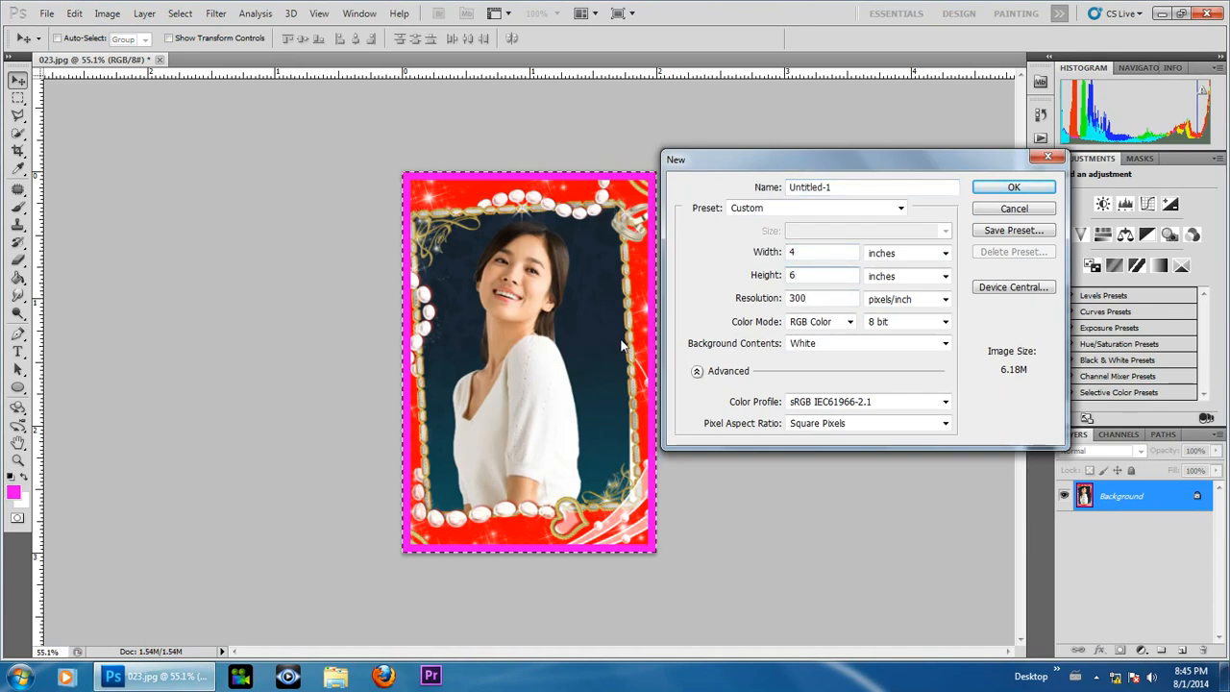
pyautogui.click(824, 252)
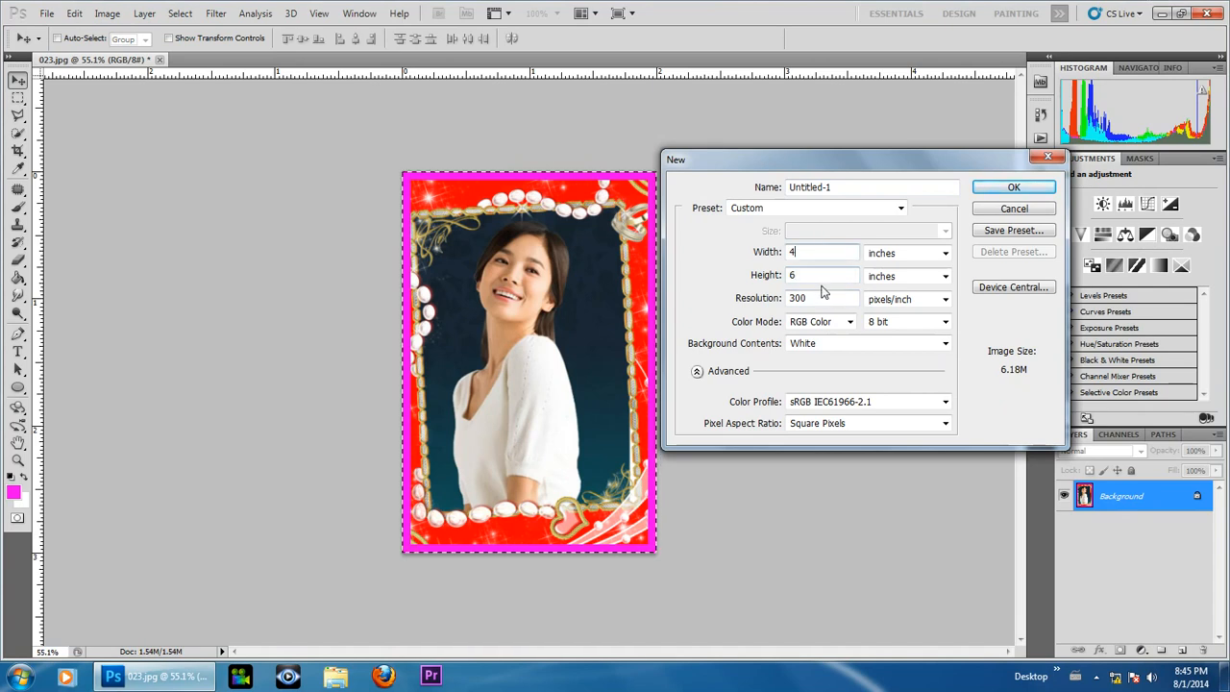
pyautogui.click(1014, 187)
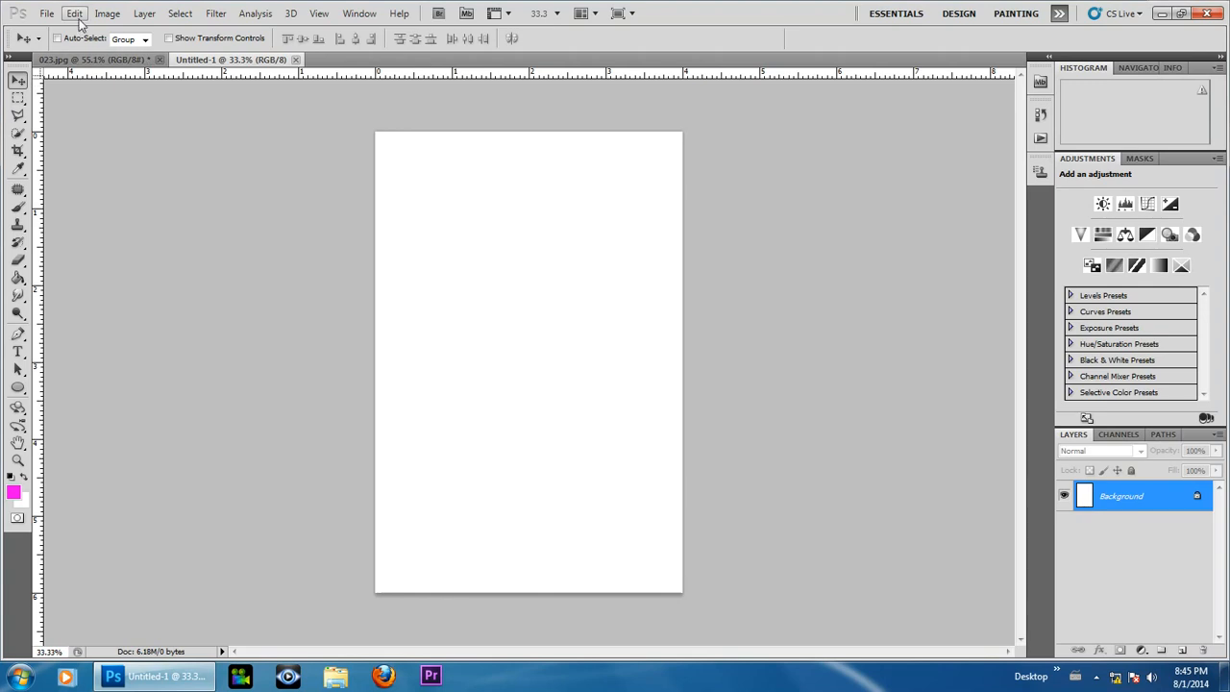
pyautogui.click(74, 12)
pyautogui.click(117, 377)
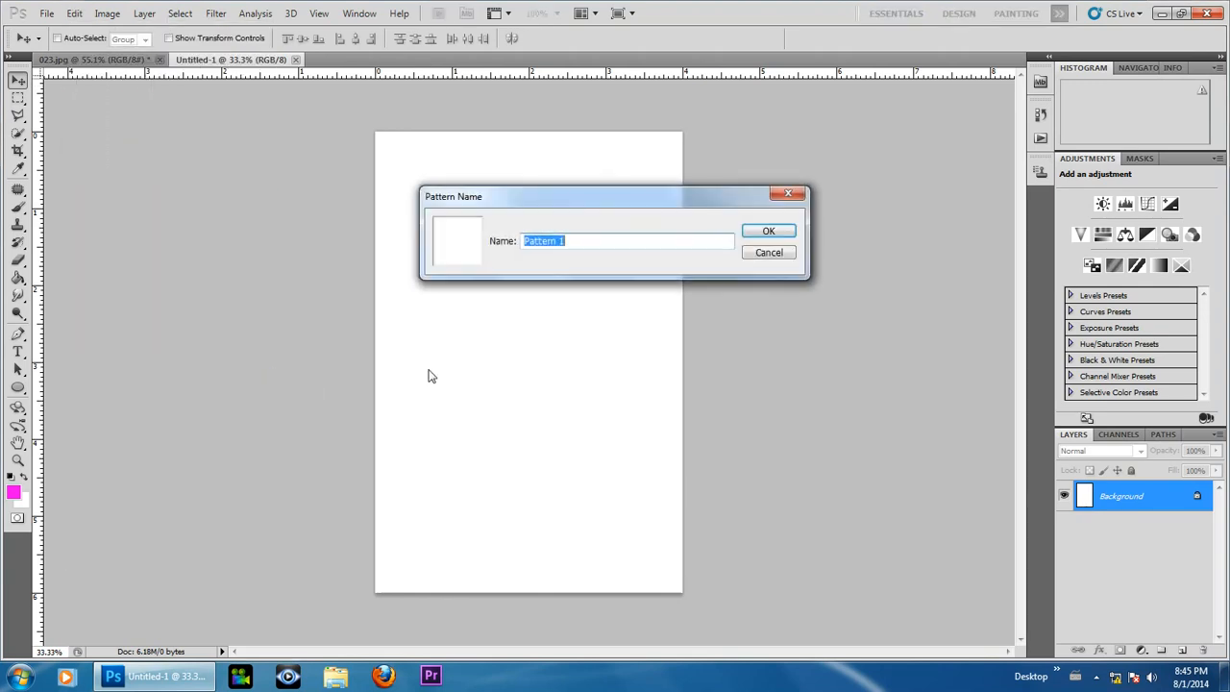
pyautogui.click(768, 253)
# Fill the blank document with the framed portrait pattern at Normal mode and 100% opacity
pyautogui.click(74, 12)
pyautogui.click(122, 235)
pyautogui.click(670, 246)
pyautogui.click(688, 322)
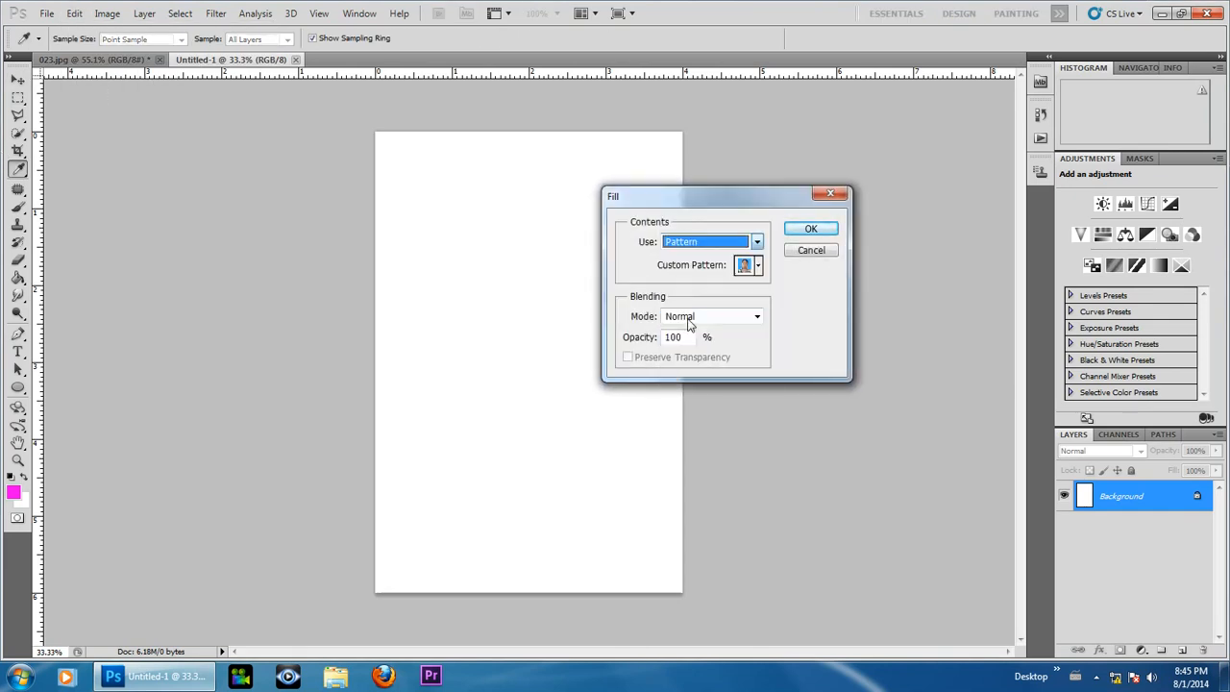
pyautogui.click(757, 266)
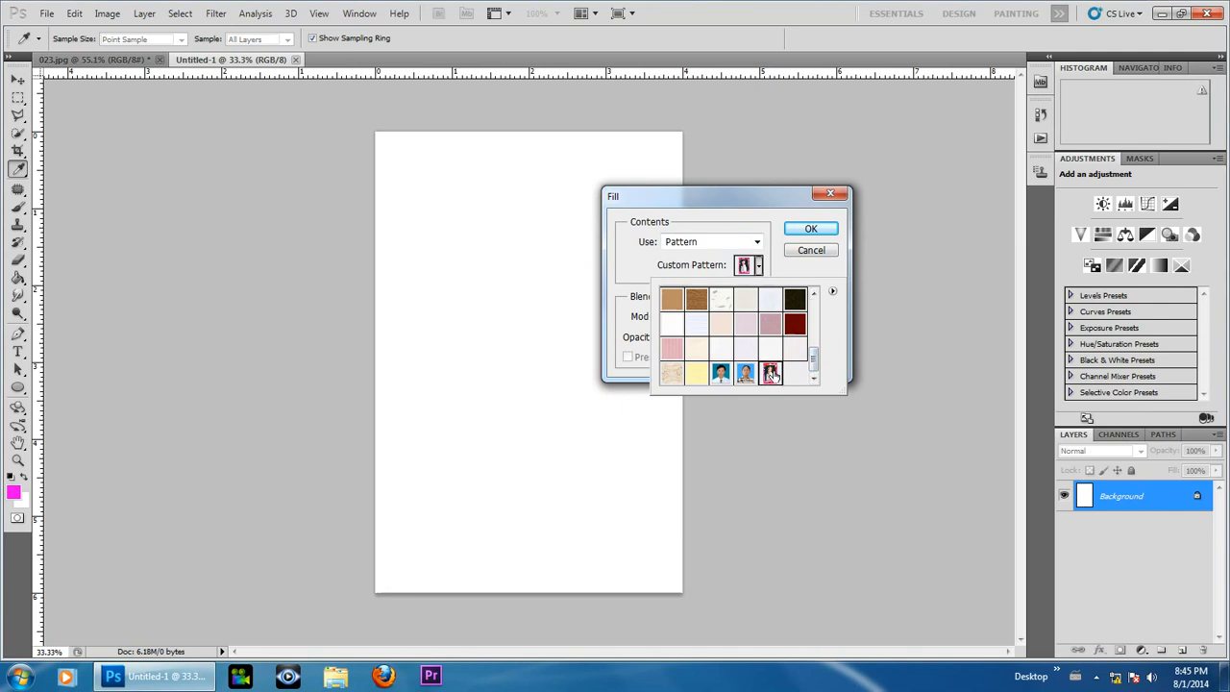
pyautogui.click(824, 235)
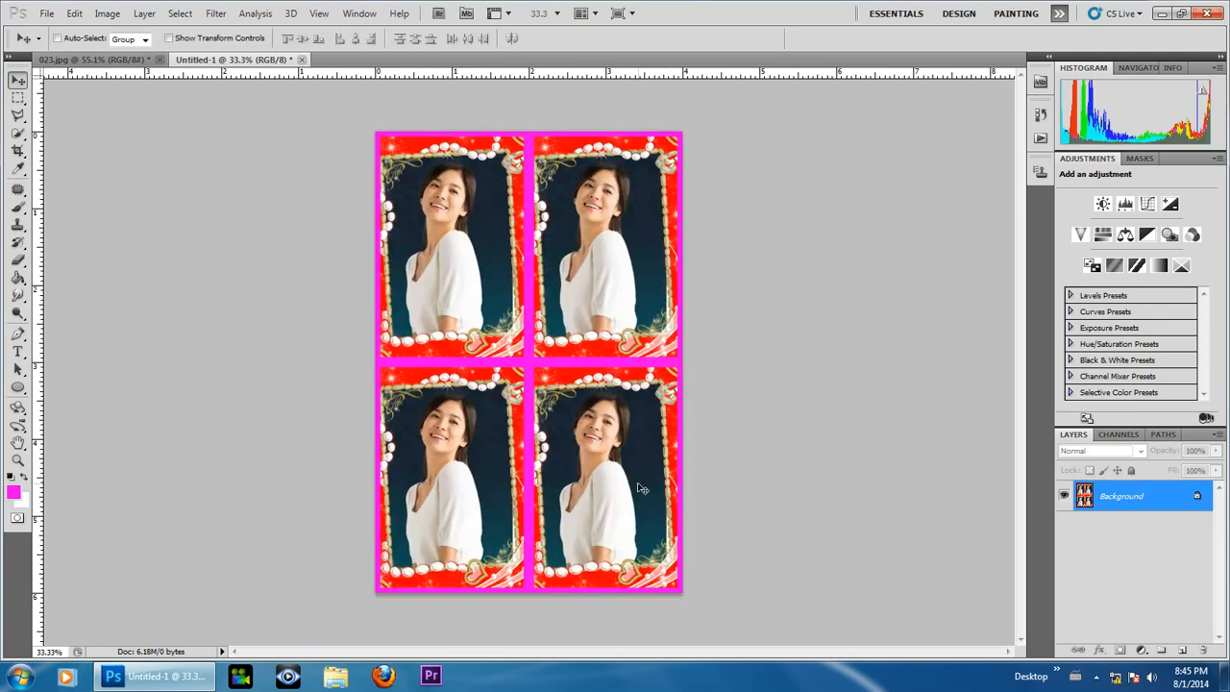
pyautogui.scroll(-3, 630, 471)
pyautogui.scroll(1, 550, 471)
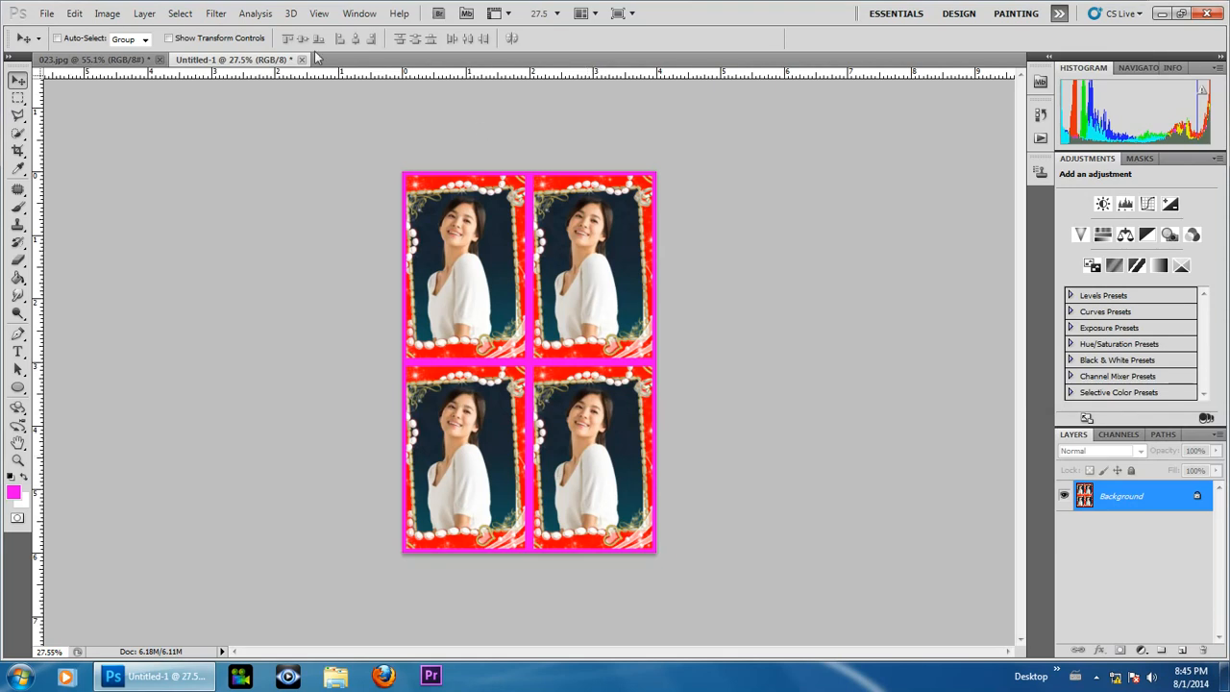
# Save the filled sheet as a JPEG named "03 4x6" in the desktop's Test folder, with quality 12 and Baseline ("Standard") format
pyautogui.click(48, 13)
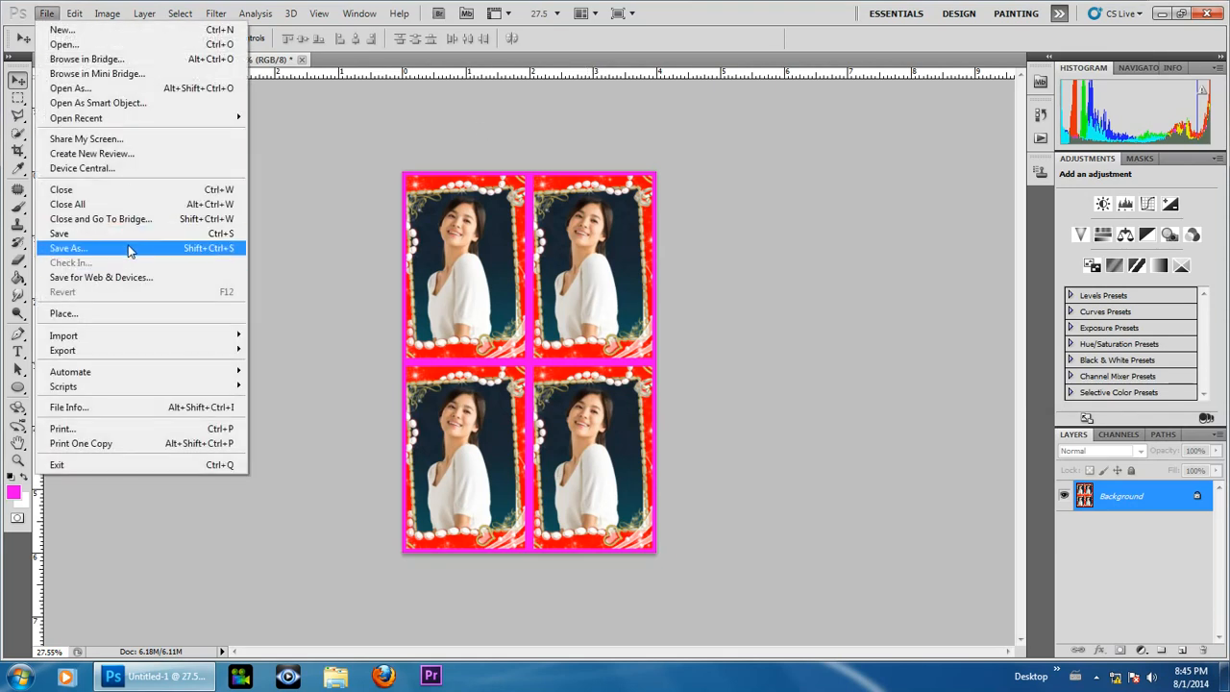
pyautogui.click(221, 250)
pyautogui.click(500, 399)
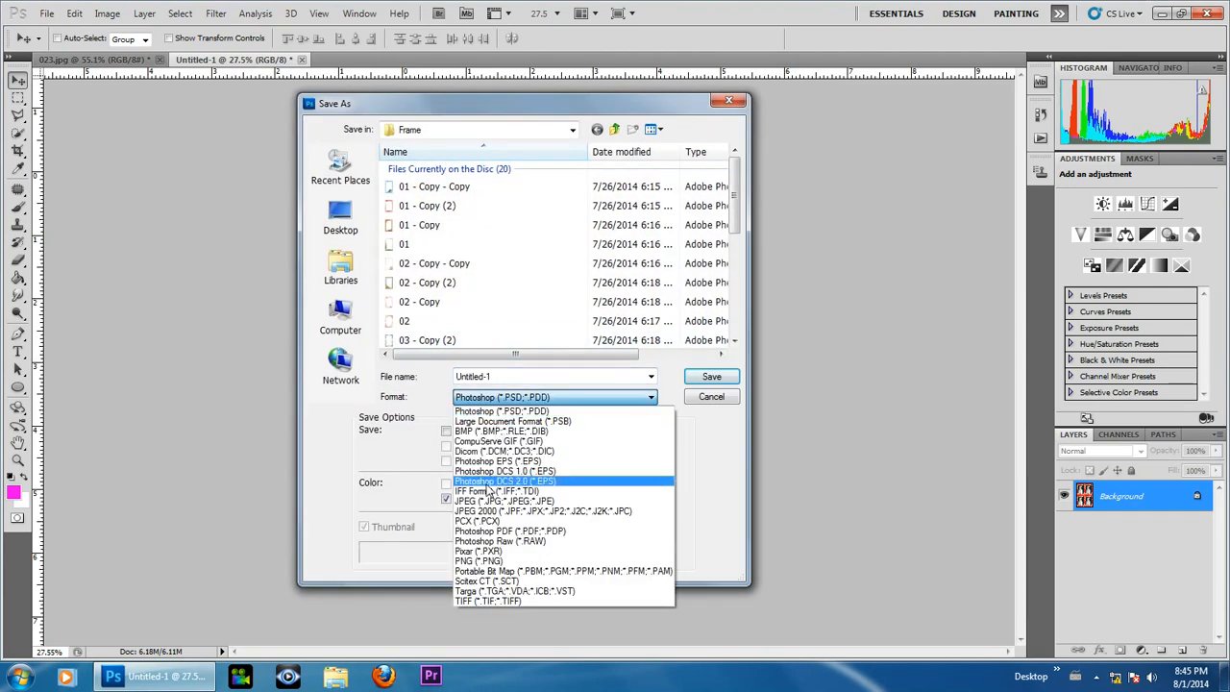
pyautogui.click(509, 505)
pyautogui.click(341, 216)
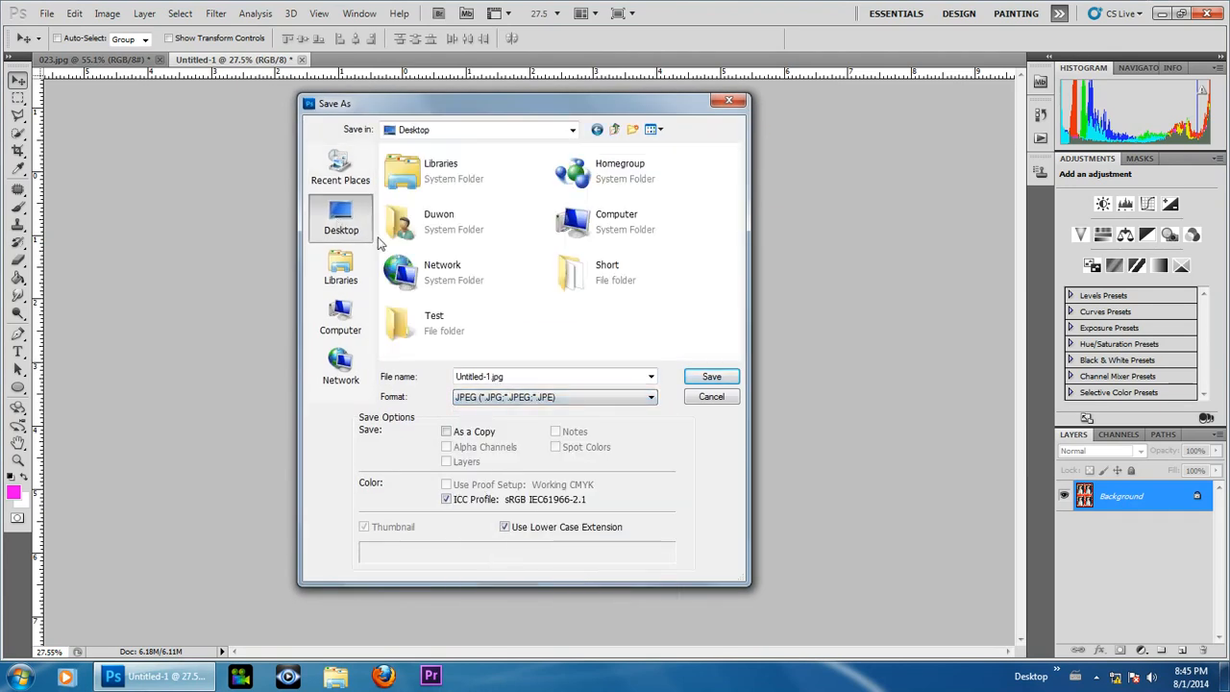
pyautogui.click(427, 323)
pyautogui.click(712, 378)
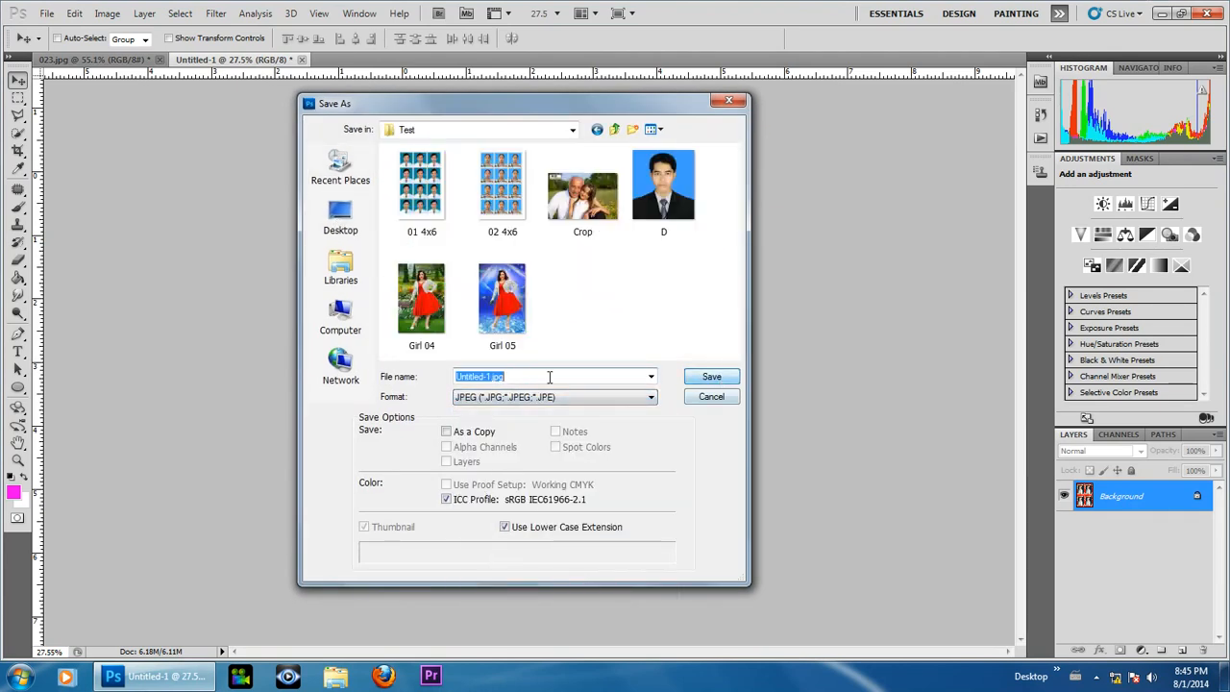
pyautogui.write('03')
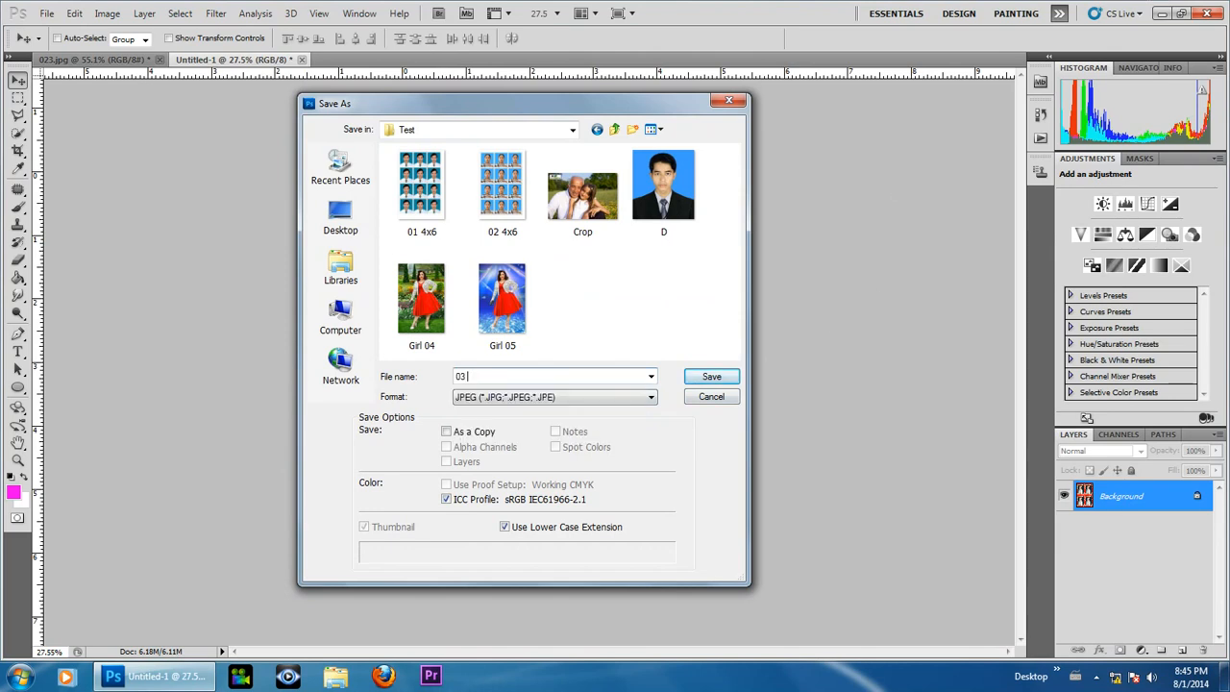
pyautogui.write(' 4x6')
pyautogui.press('Return')
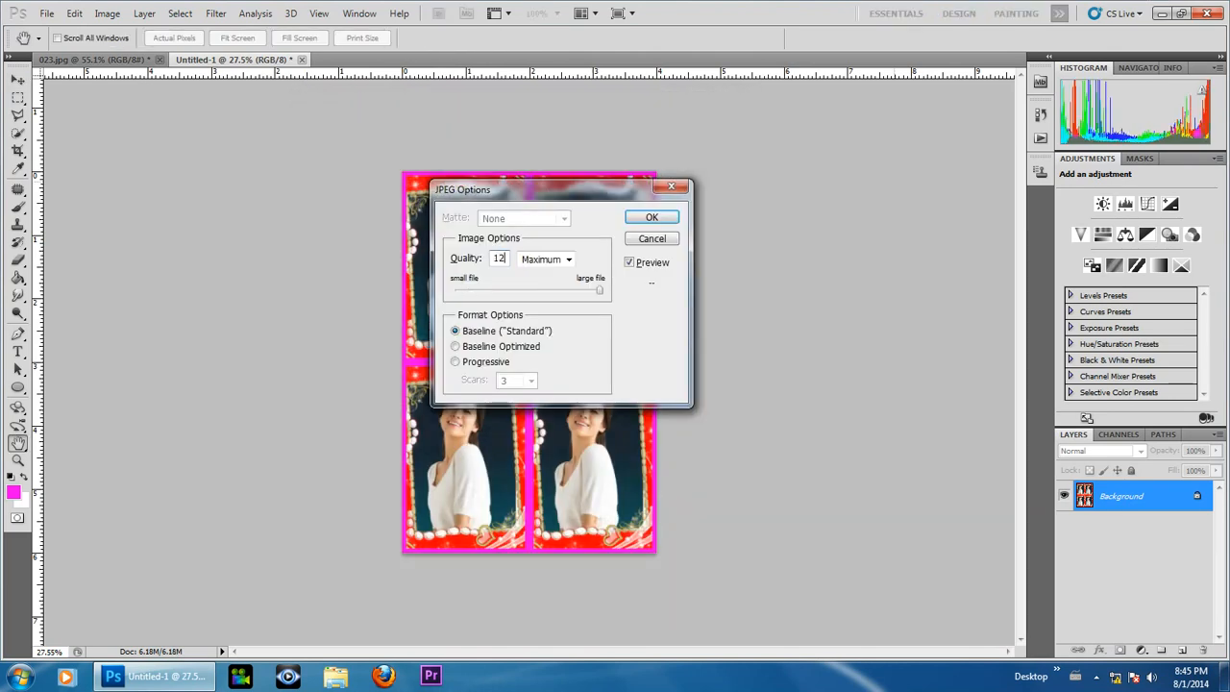
pyautogui.press('Return')
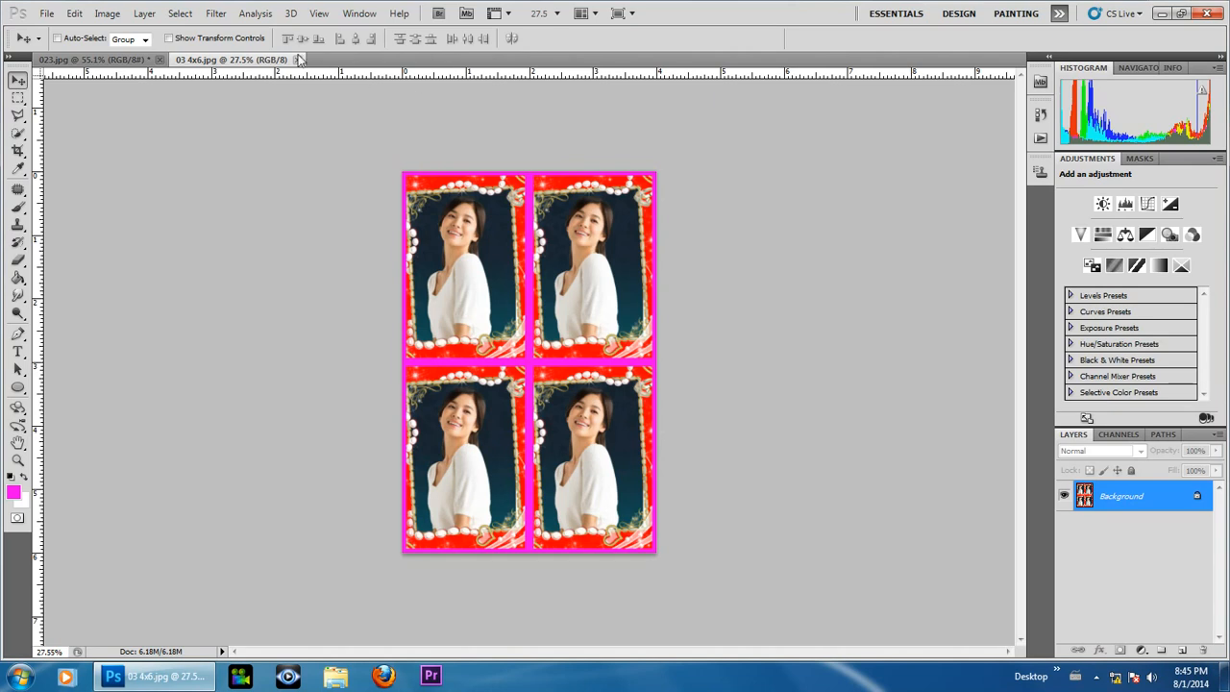
# Close the saved 4x6 sheet and the 023 photo document
pyautogui.click(298, 60)
pyautogui.click(160, 60)
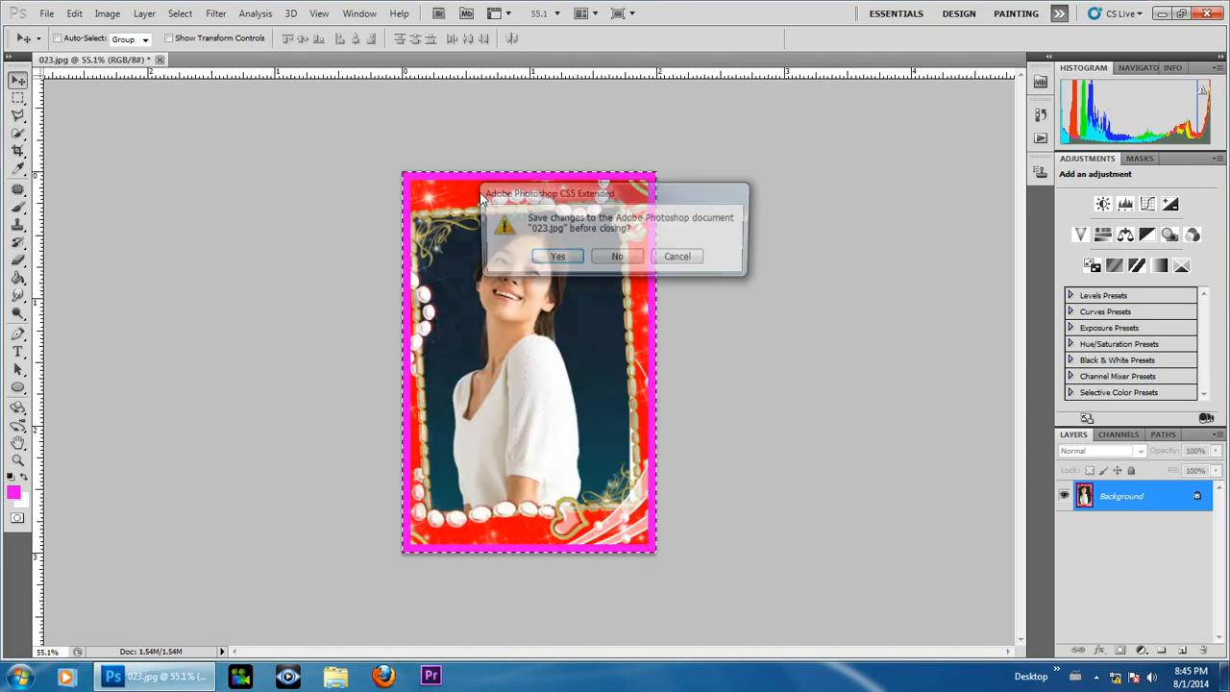